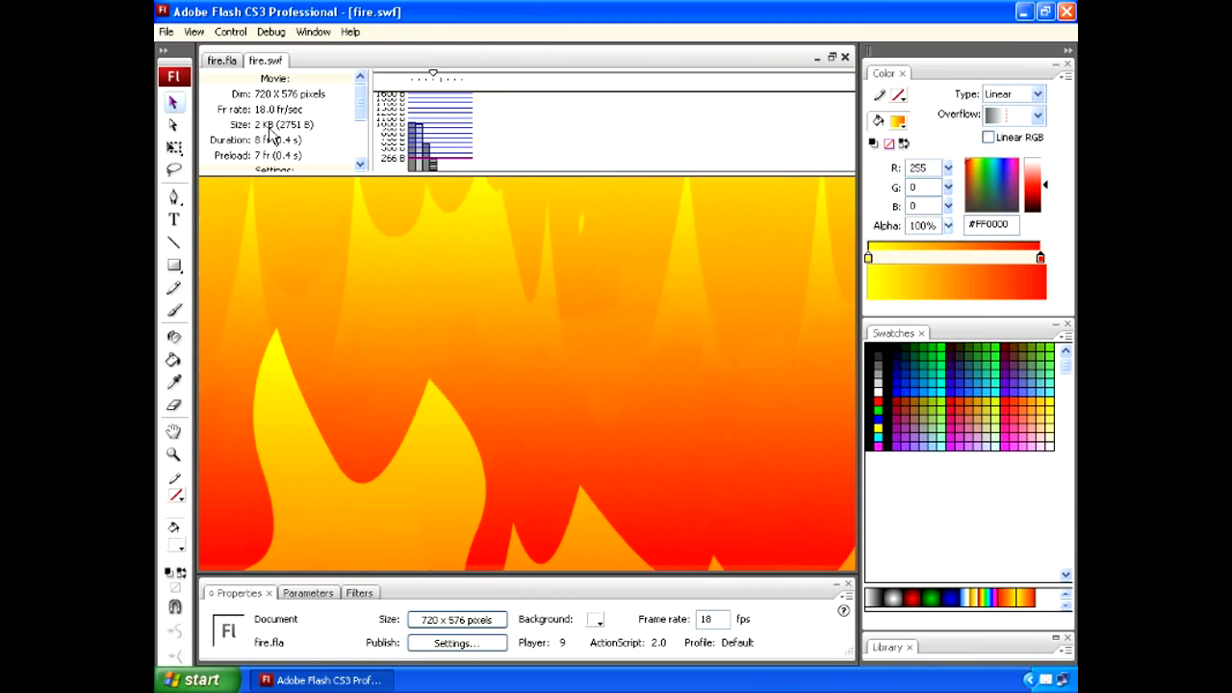
# - Close the fire.swf movie preview and show the pasteboard around the stage in fire.fla, with a slightly shorter timeline
pyautogui.click(845, 57)
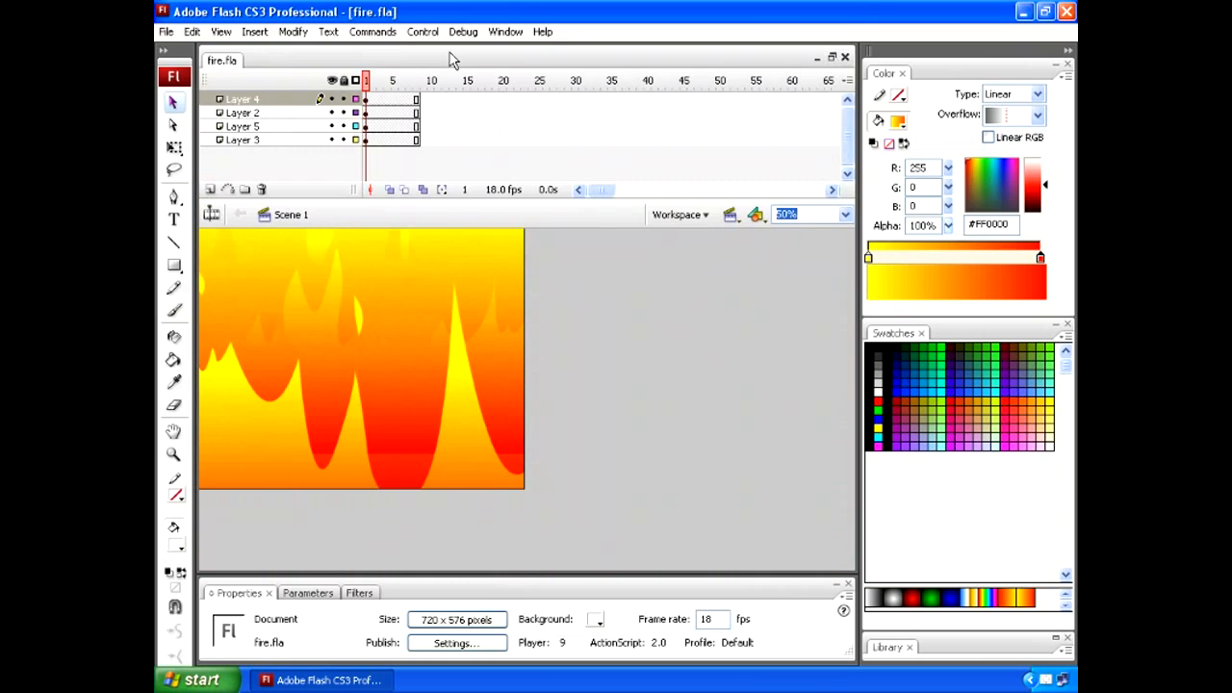
pyautogui.click(383, 88)
pyautogui.moveTo(382, 84); pyautogui.dragTo(365, 88)
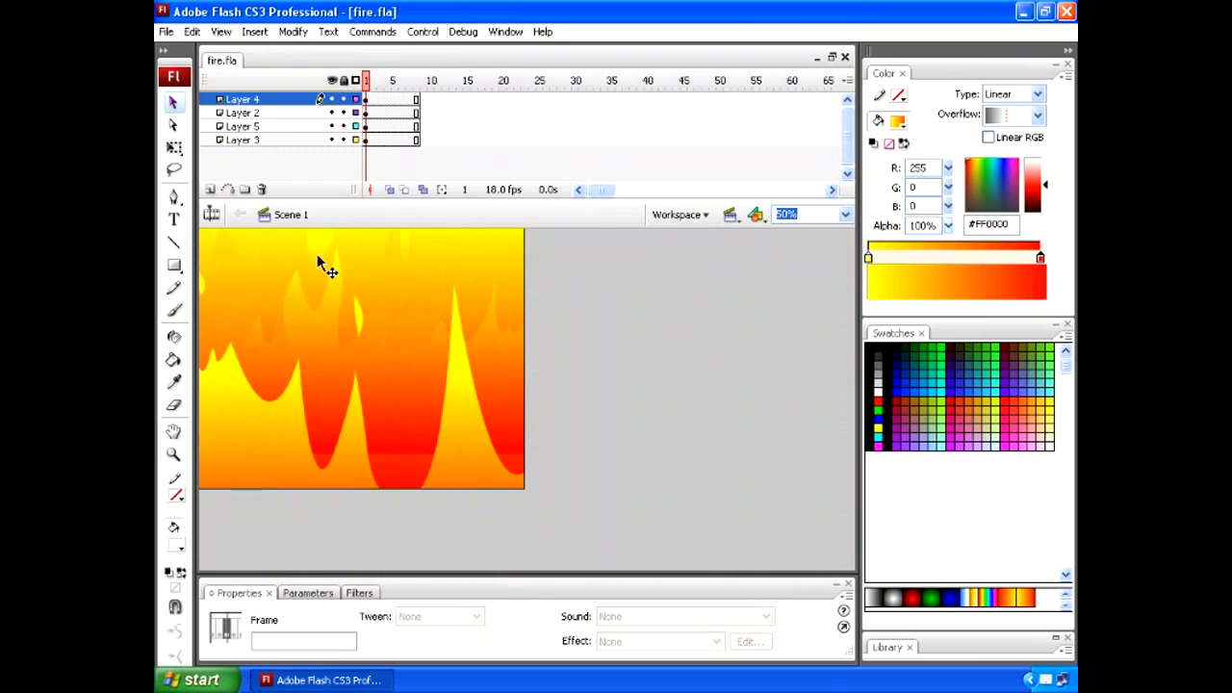
pyautogui.click(221, 32)
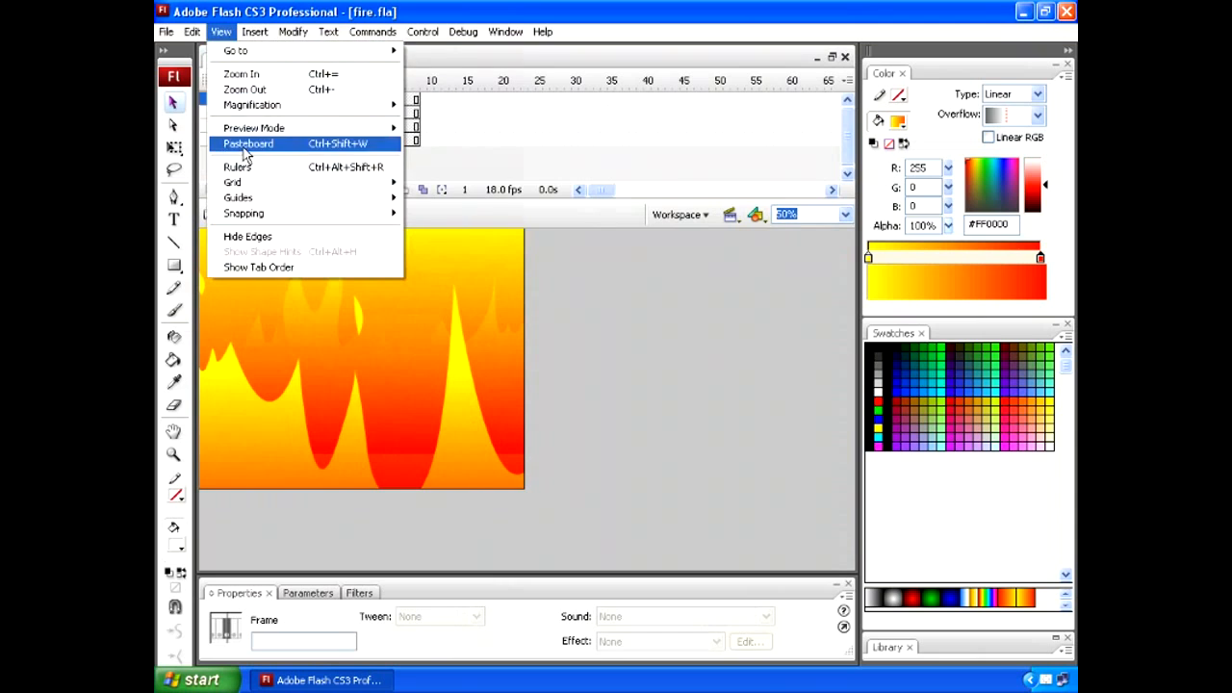
pyautogui.click(245, 144)
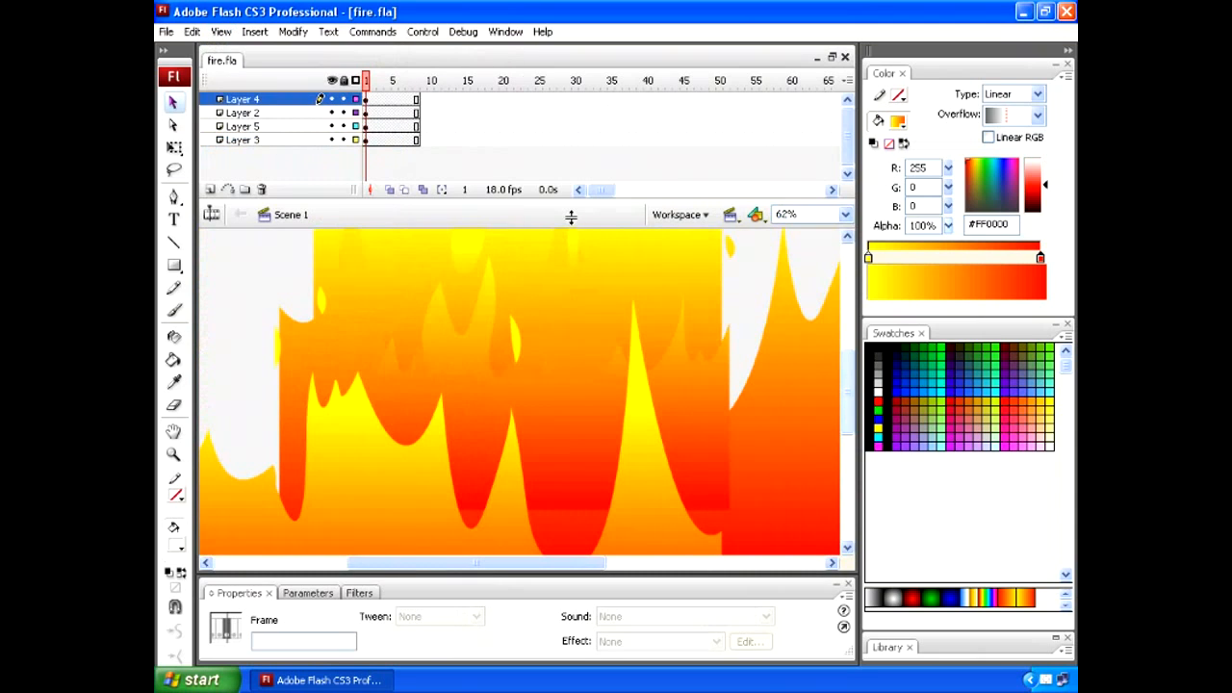
pyautogui.moveTo(571, 218); pyautogui.dragTo(572, 196)
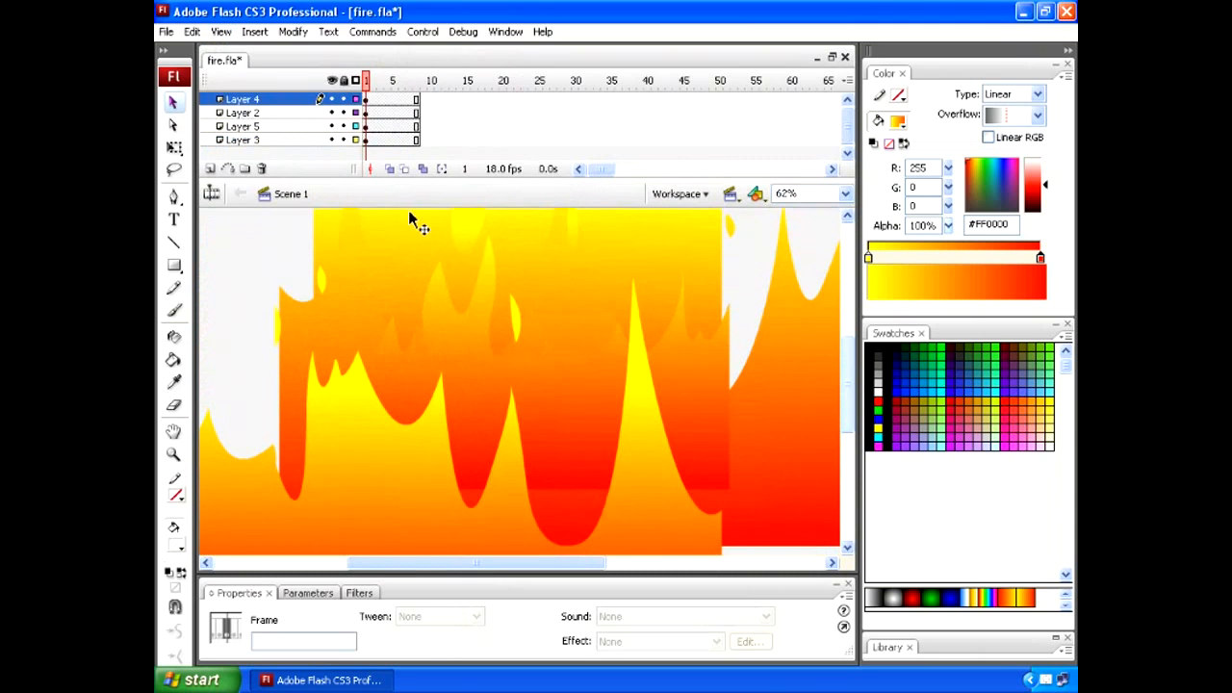
# - Hide every layer except Layer 3, select its gradient background, and lock that layer
pyautogui.click(332, 80)
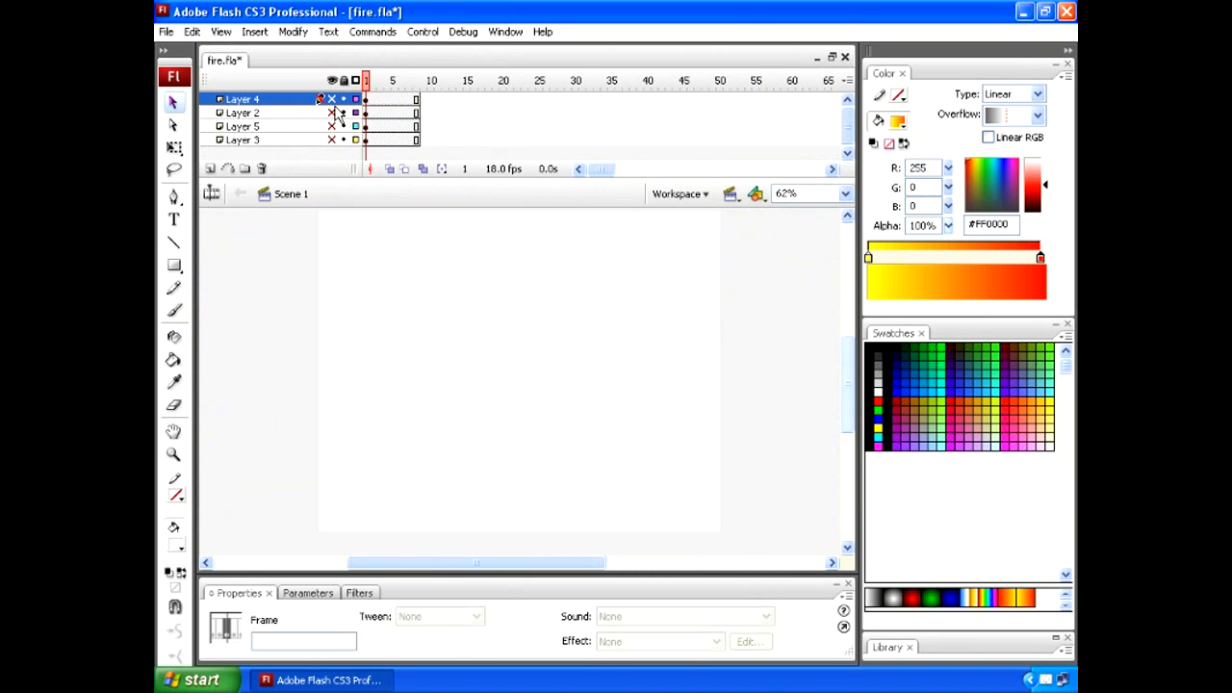
pyautogui.click(332, 139)
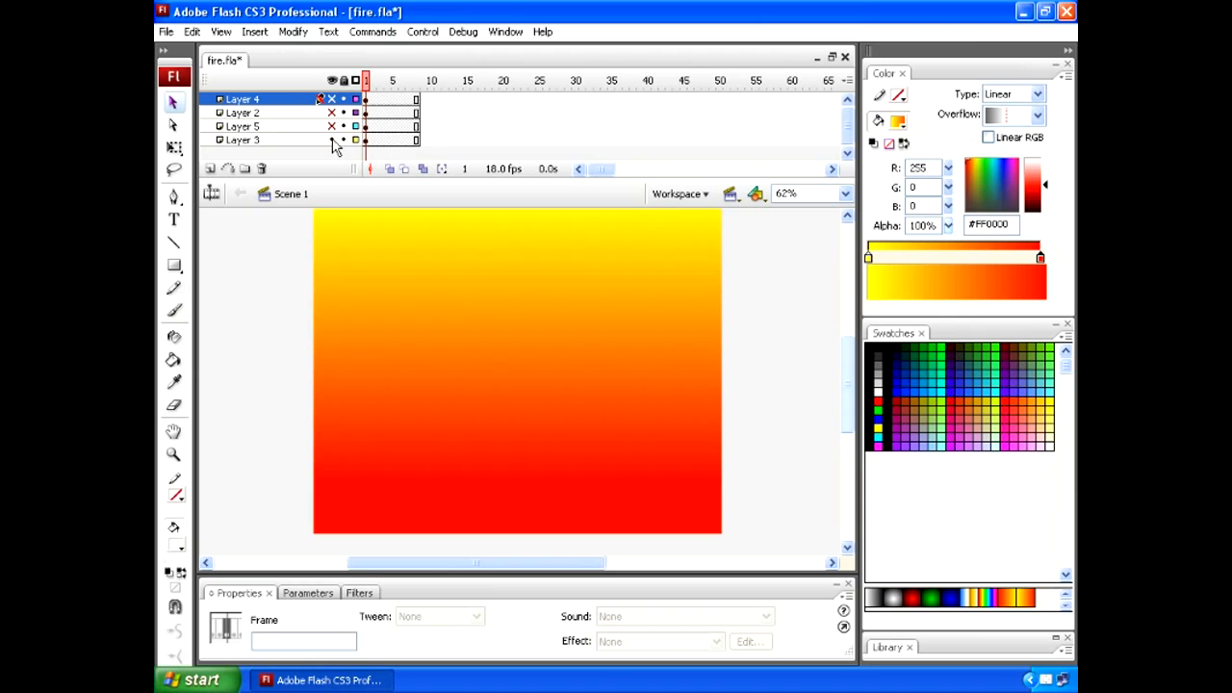
pyautogui.click(318, 140)
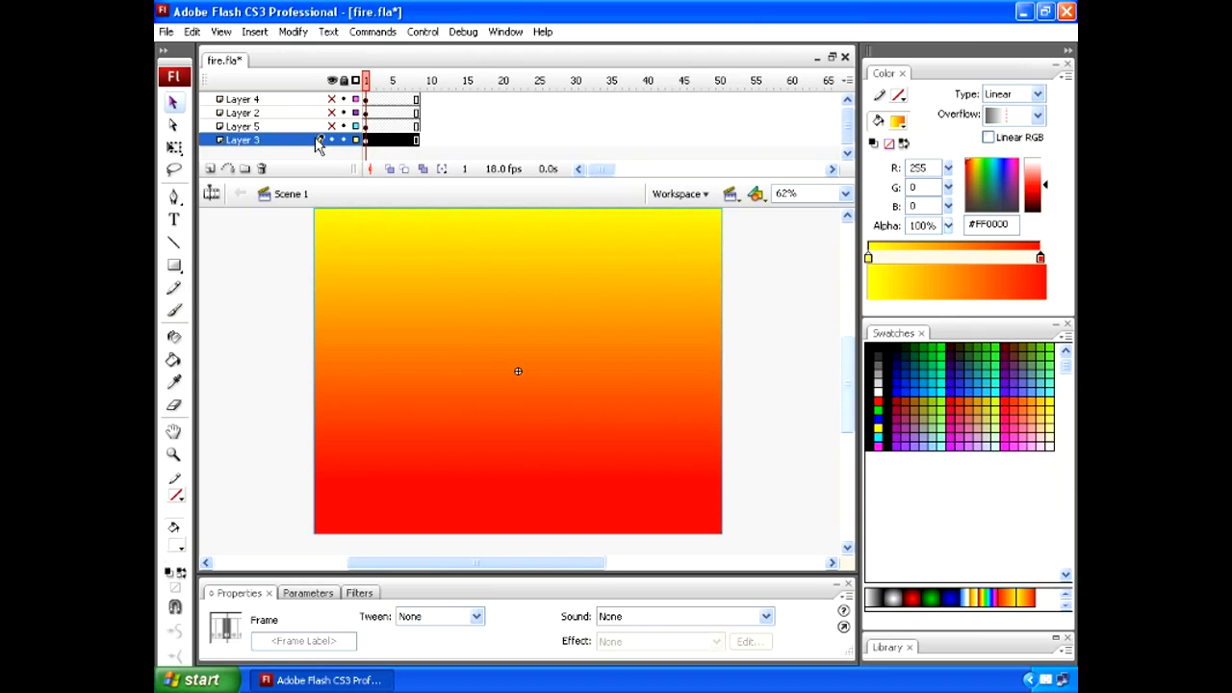
pyautogui.click(363, 269)
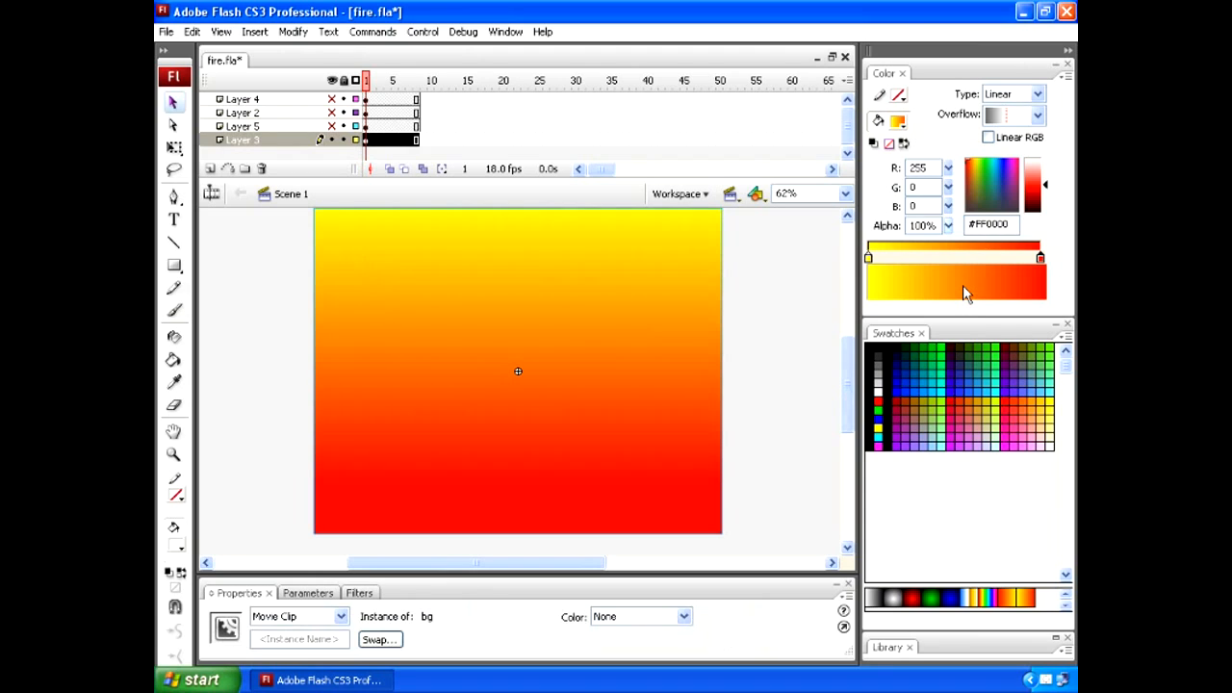
pyautogui.click(352, 141)
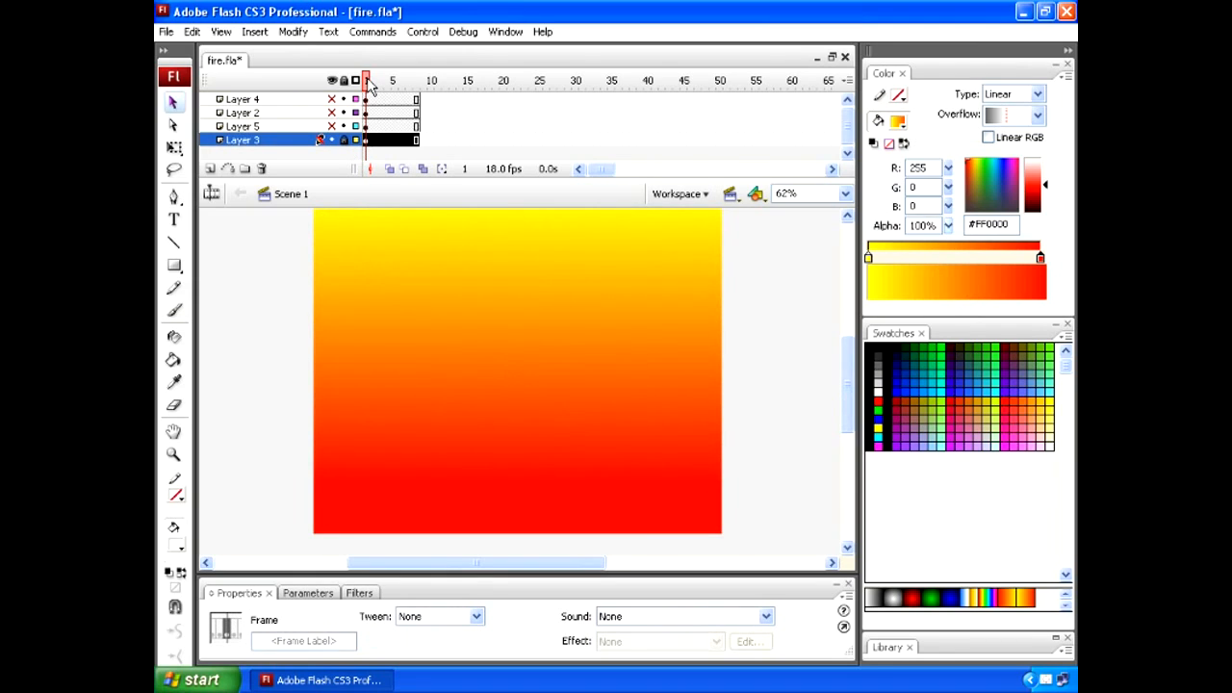
# - Show Layers 5, 2 and 4 again one at a time, selecting the fire_loop instance on each
pyautogui.click(332, 126)
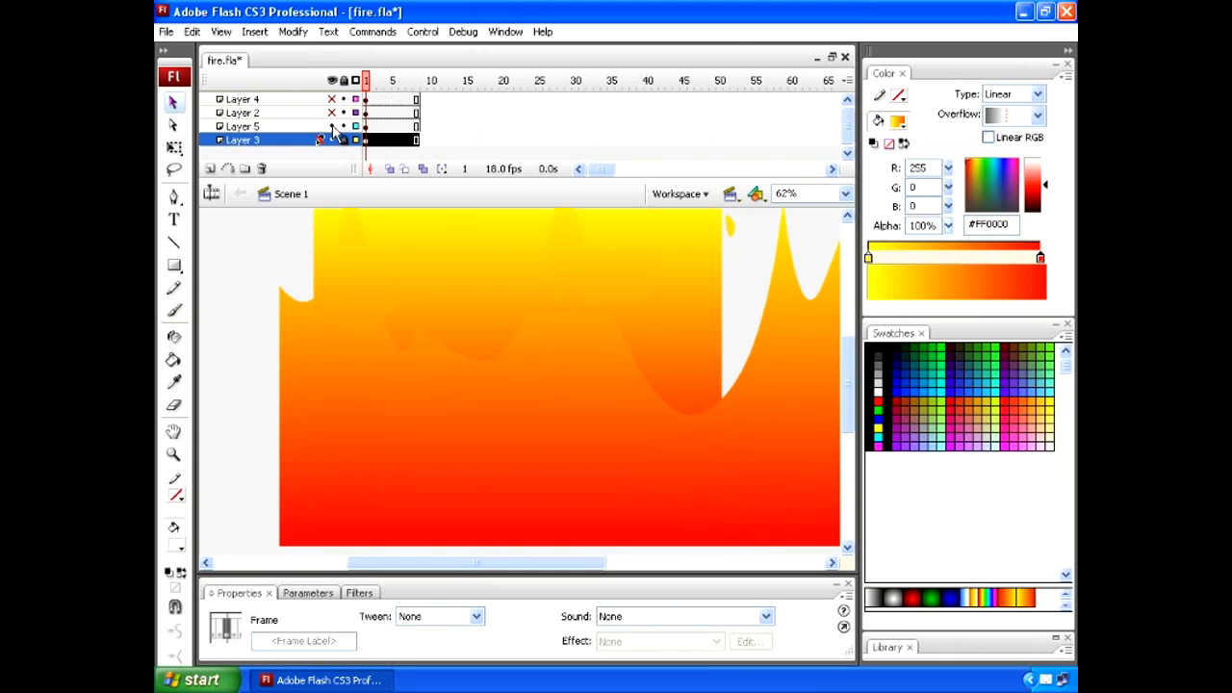
pyautogui.click(349, 307)
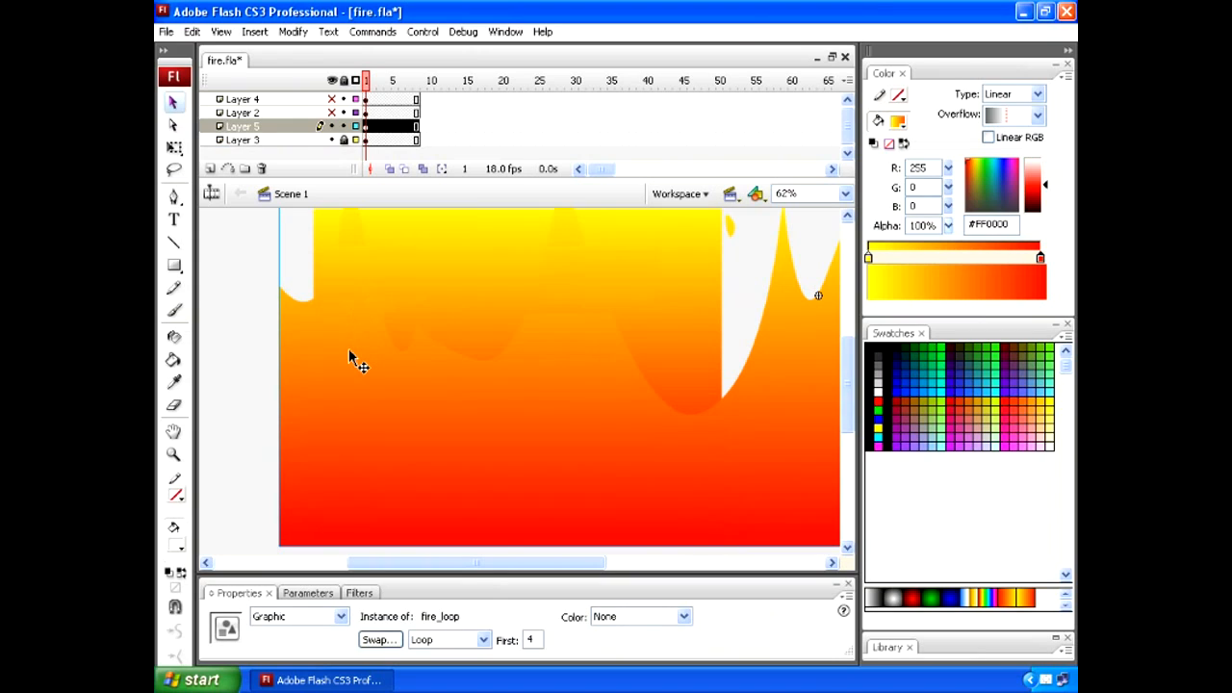
pyautogui.click(334, 123)
pyautogui.click(334, 114)
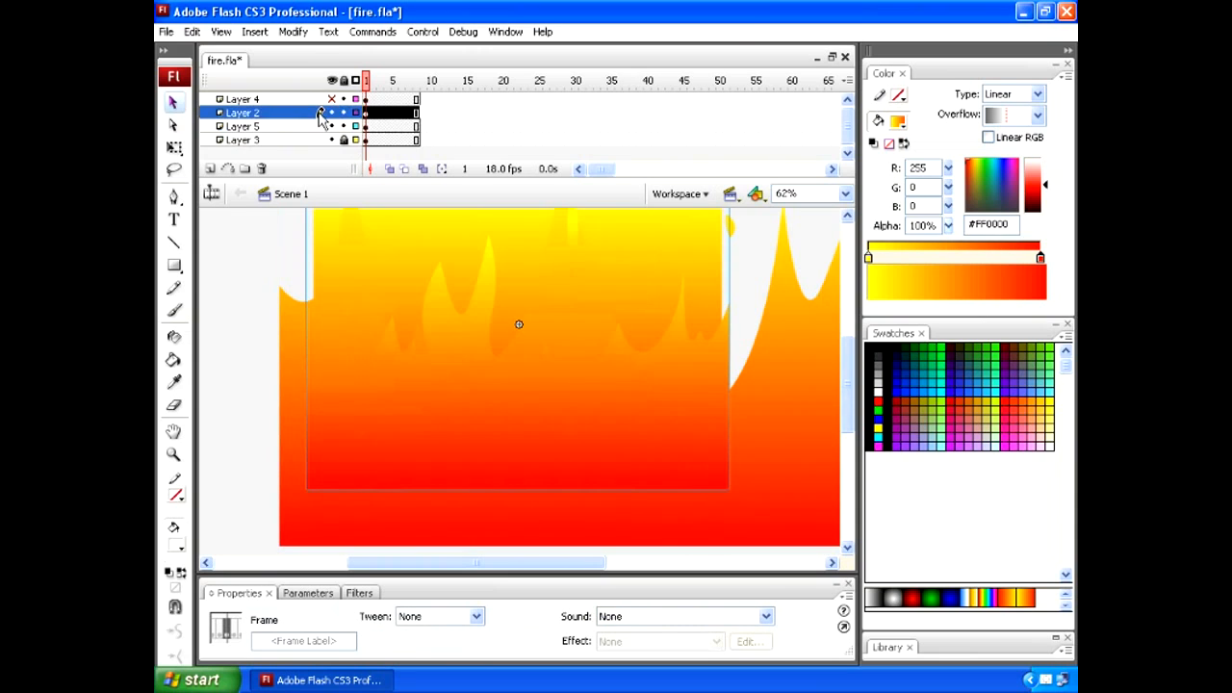
pyautogui.click(419, 389)
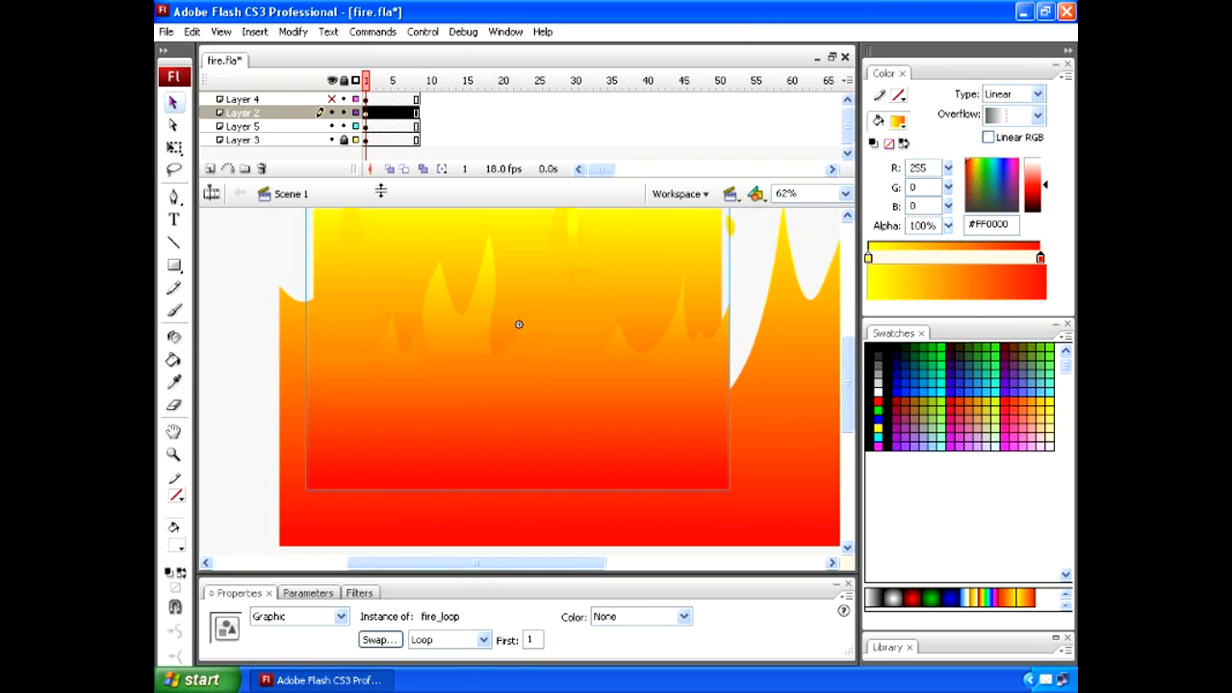
pyautogui.click(331, 100)
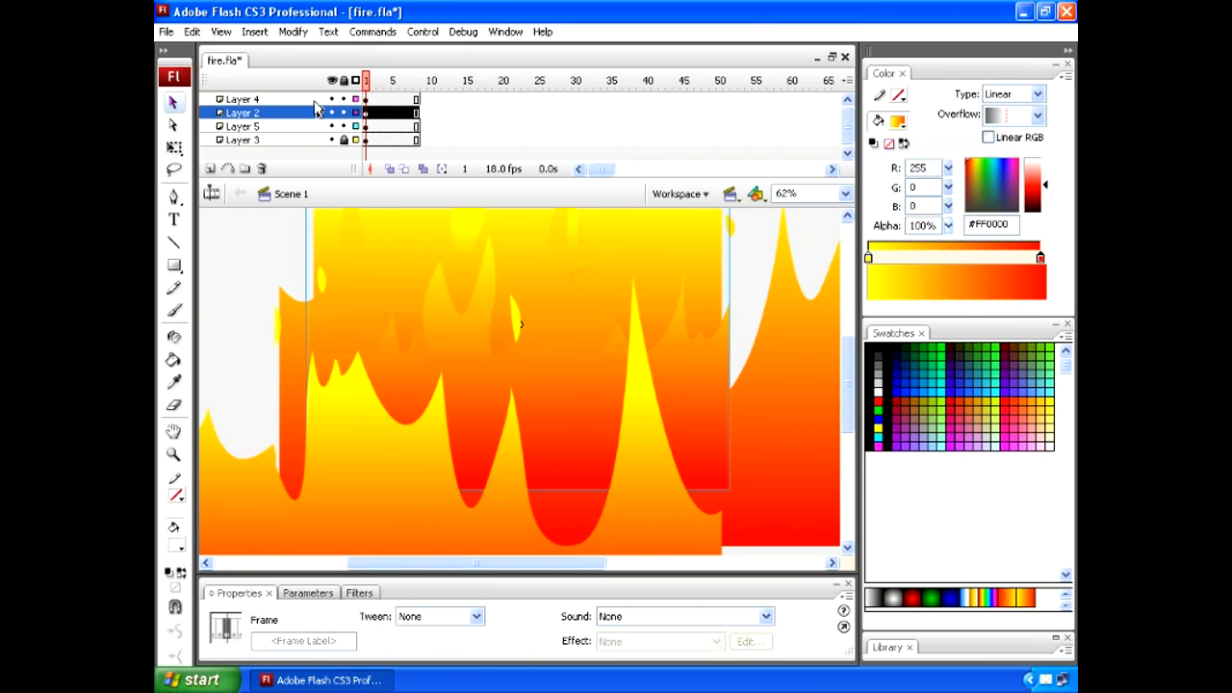
pyautogui.click(318, 101)
pyautogui.click(419, 437)
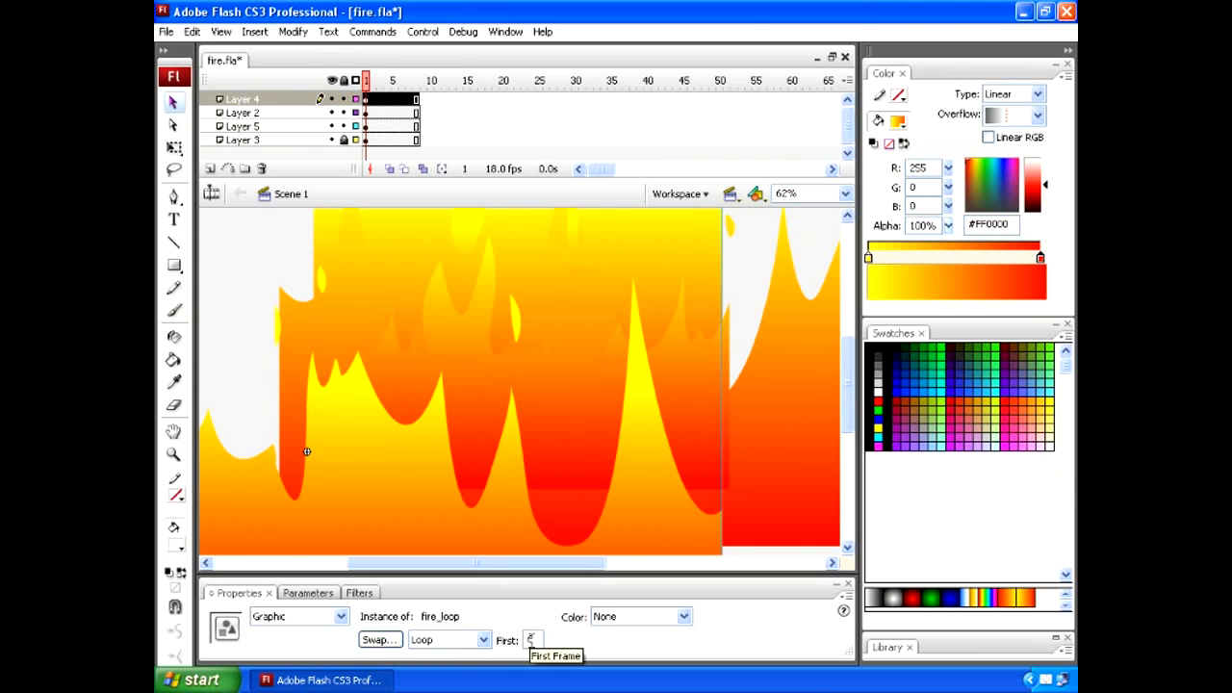
# - Lock and hide Layers 4 and 2, and select the fire_loop instance on Layer 5
pyautogui.click(339, 100)
pyautogui.click(331, 100)
pyautogui.click(472, 419)
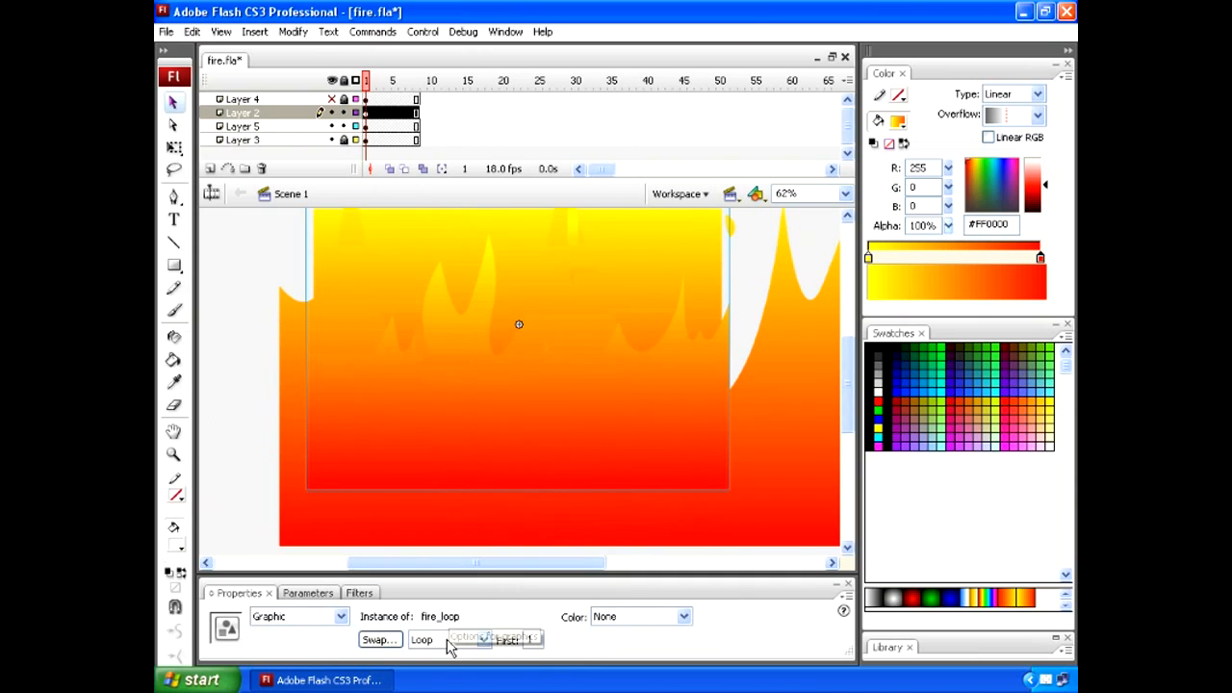
pyautogui.click(331, 112)
pyautogui.click(460, 404)
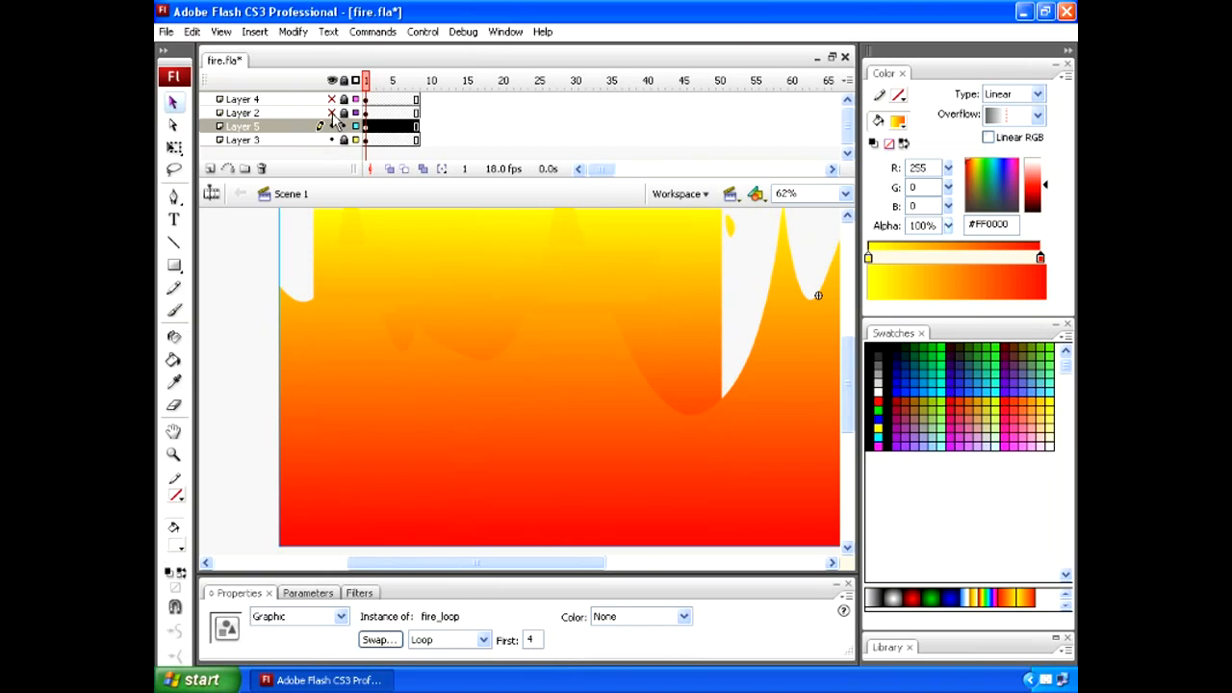
# - Open the fire_loop symbol from Layer 5, play through its frames, and return to Scene 1
pyautogui.doubleClick(547, 402)
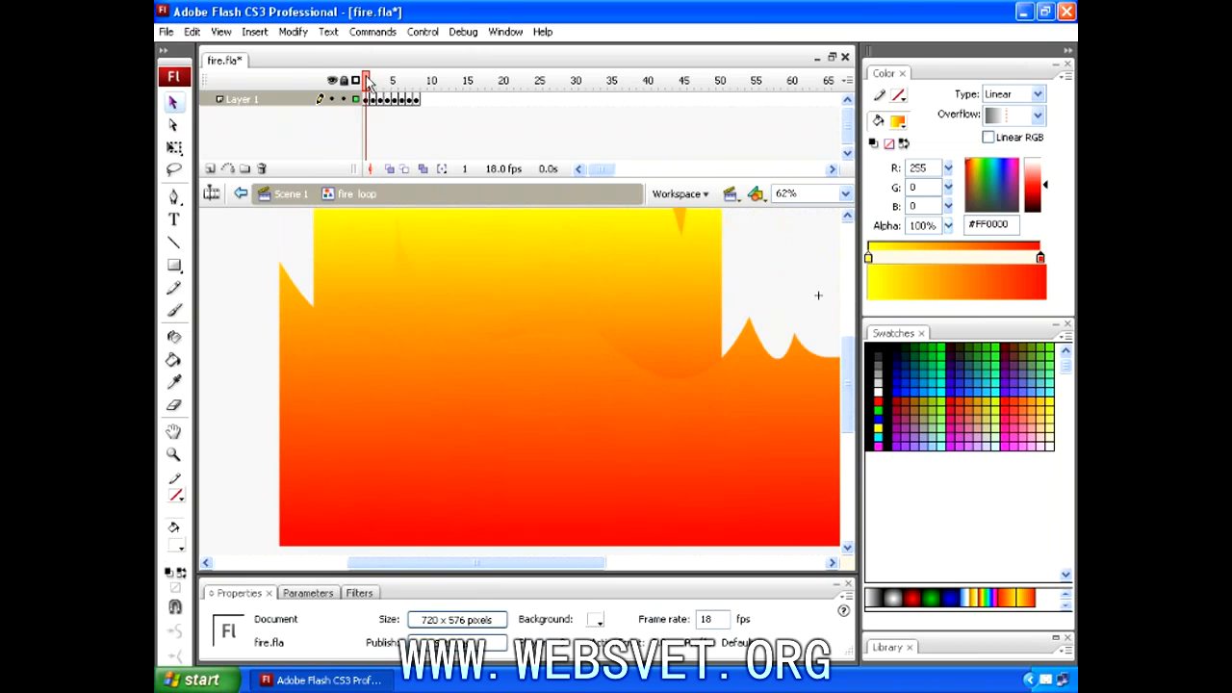
pyautogui.moveTo(369, 81); pyautogui.dragTo(348, 113)
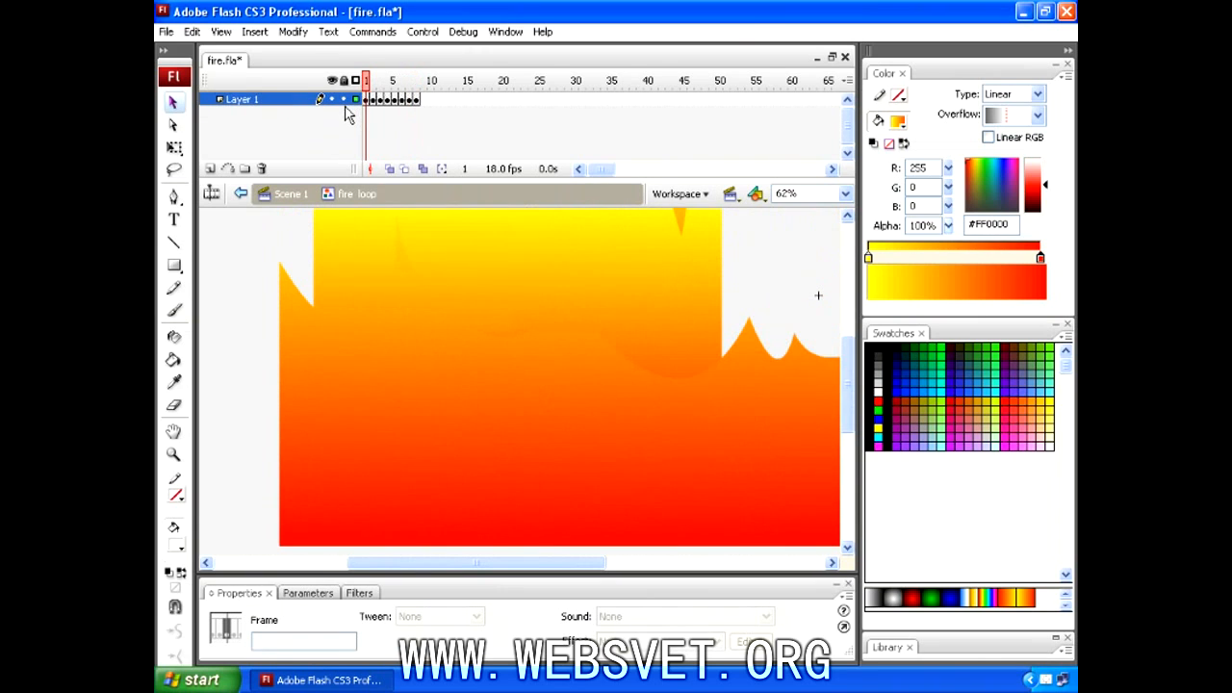
pyautogui.press('Return')
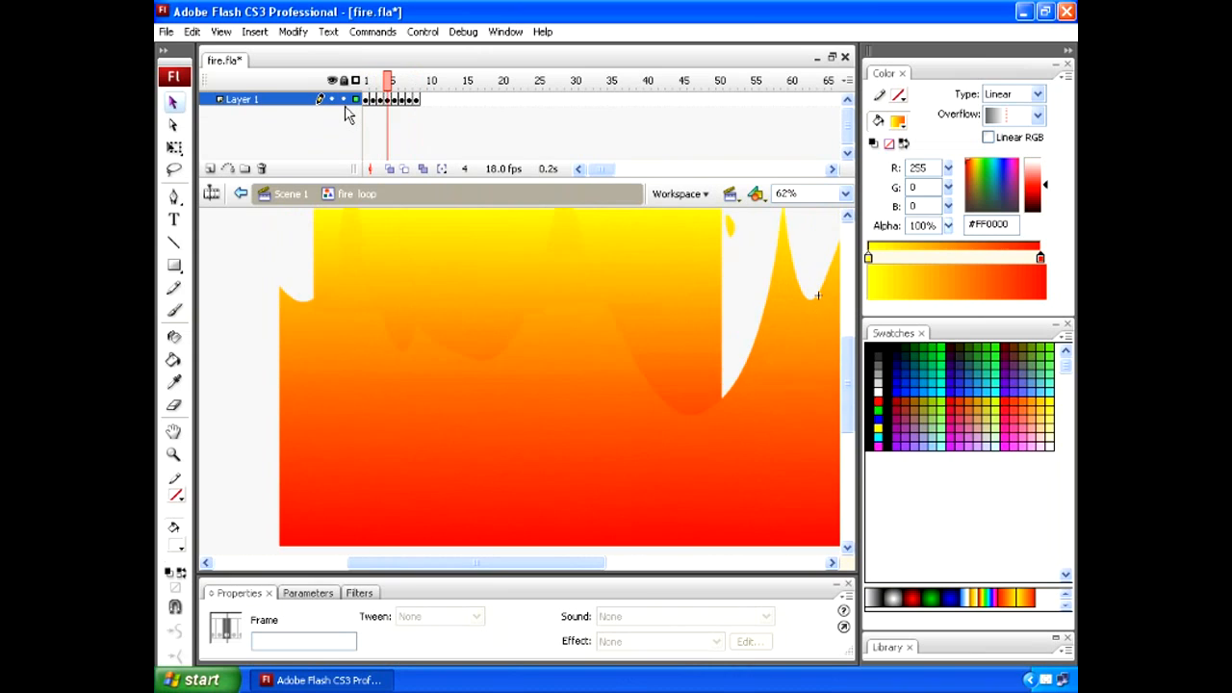
pyautogui.click(298, 205)
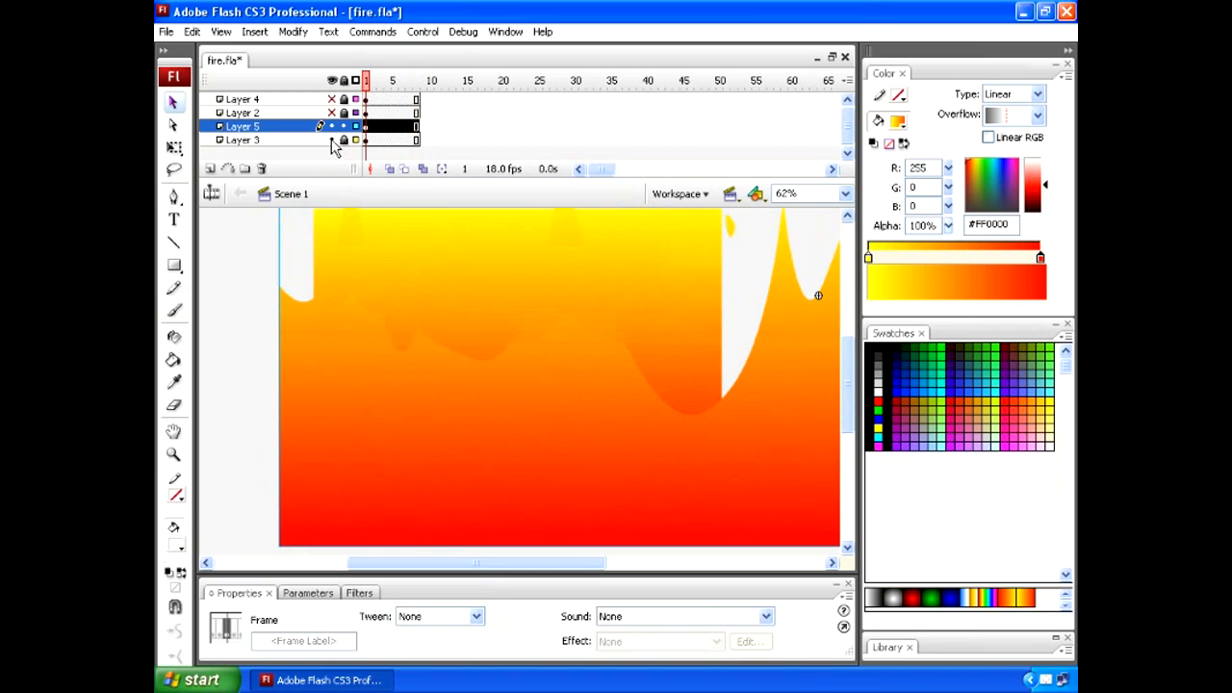
# - Hide the background on Layer 3 and open the Layer 5 fire_loop symbol for editing with the whole flame in view
pyautogui.click(331, 140)
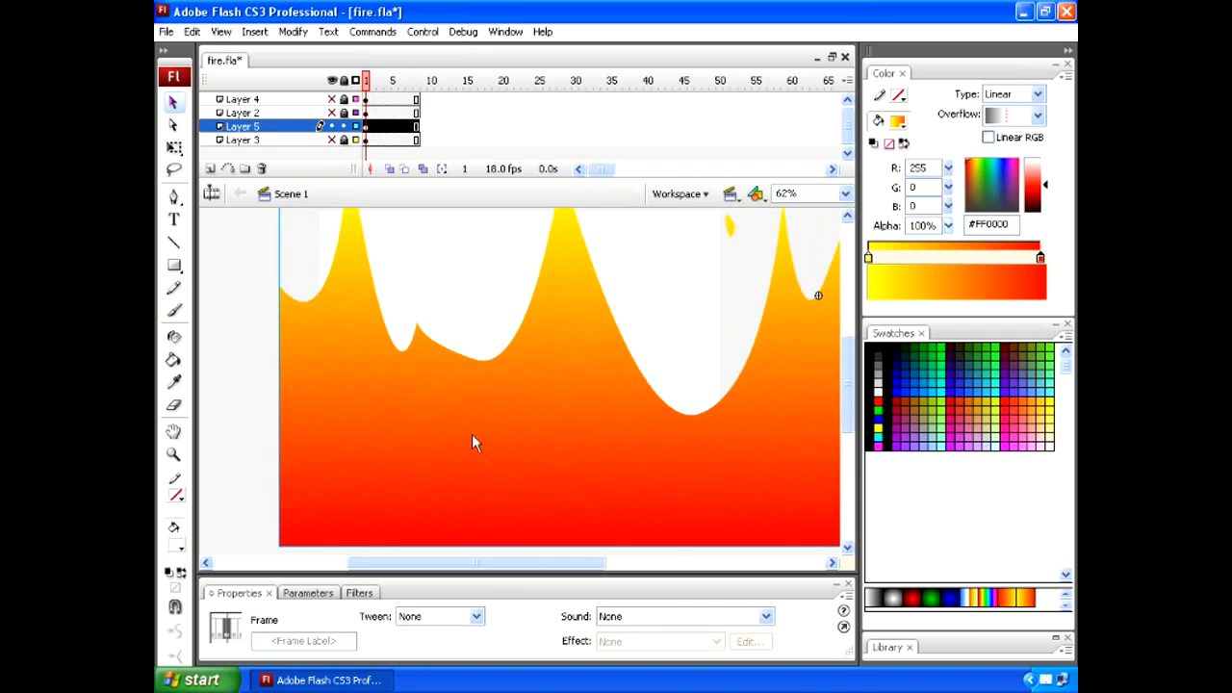
pyautogui.hotkey('ctrl', '-')
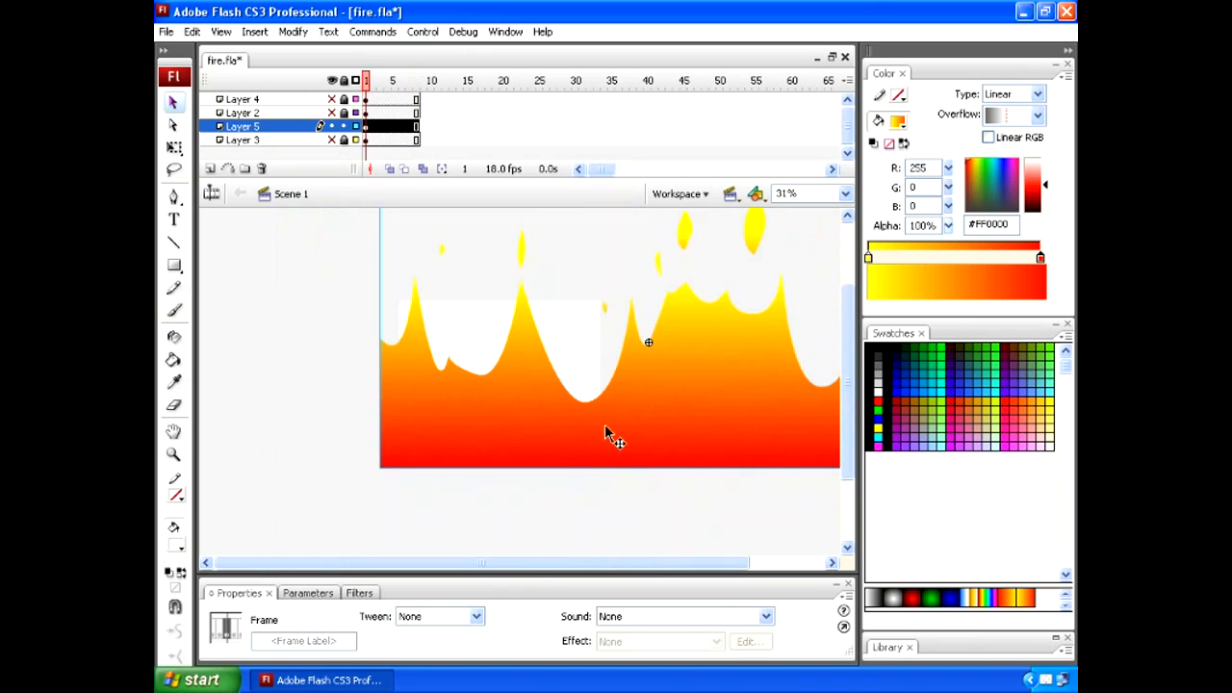
pyautogui.moveTo(526, 564); pyautogui.dragTo(587, 566)
pyautogui.press('space')
pyautogui.moveTo(608, 448); pyautogui.dragTo(593, 497)
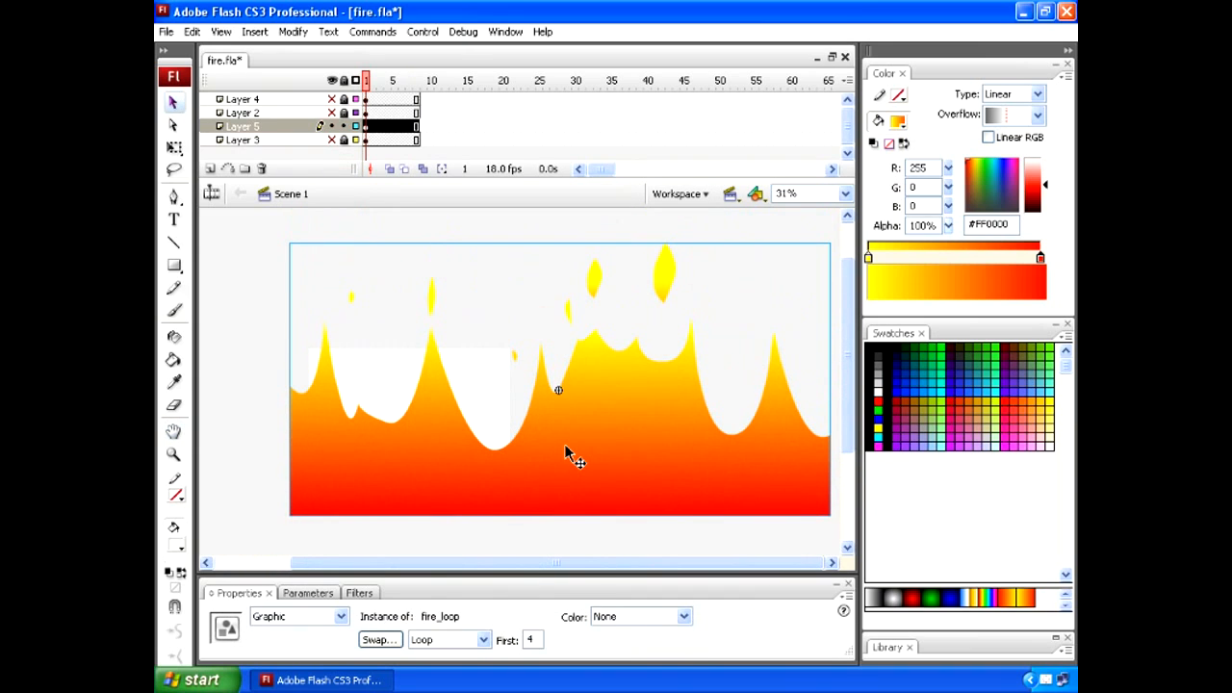
pyautogui.doubleClick(565, 449)
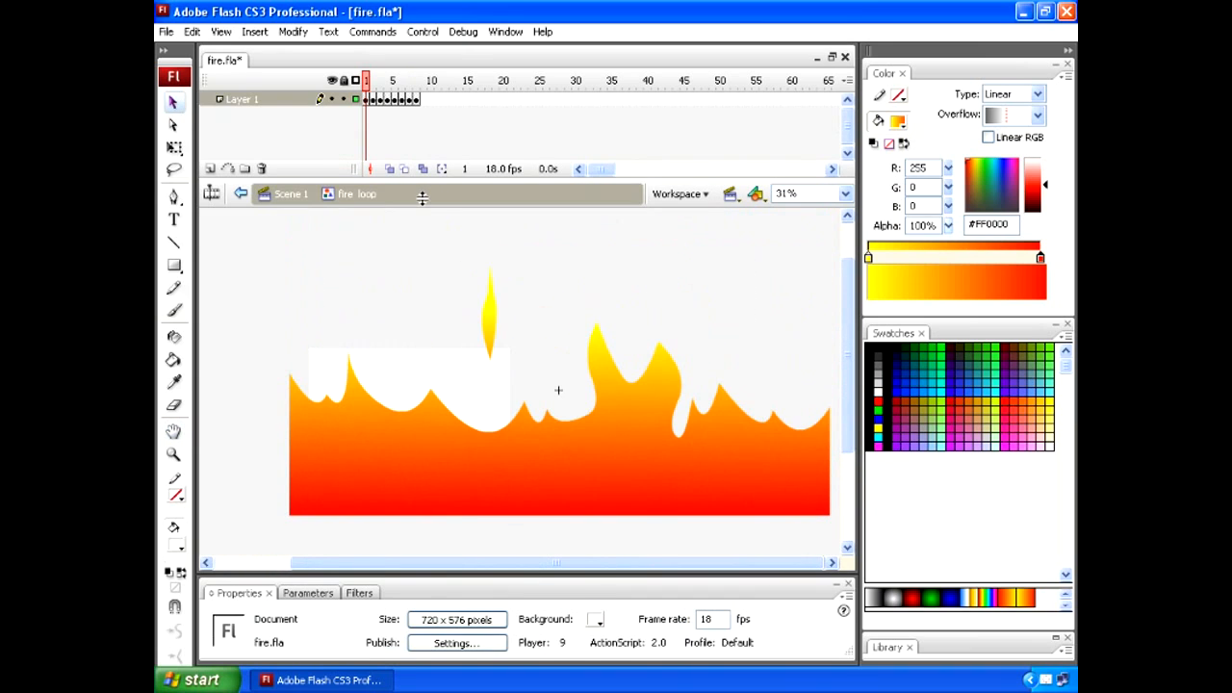
# - Play the fire_loop animation, go to frame 6, and pull the flame tip just right of the symbol's center slightly upward
pyautogui.press('Return')
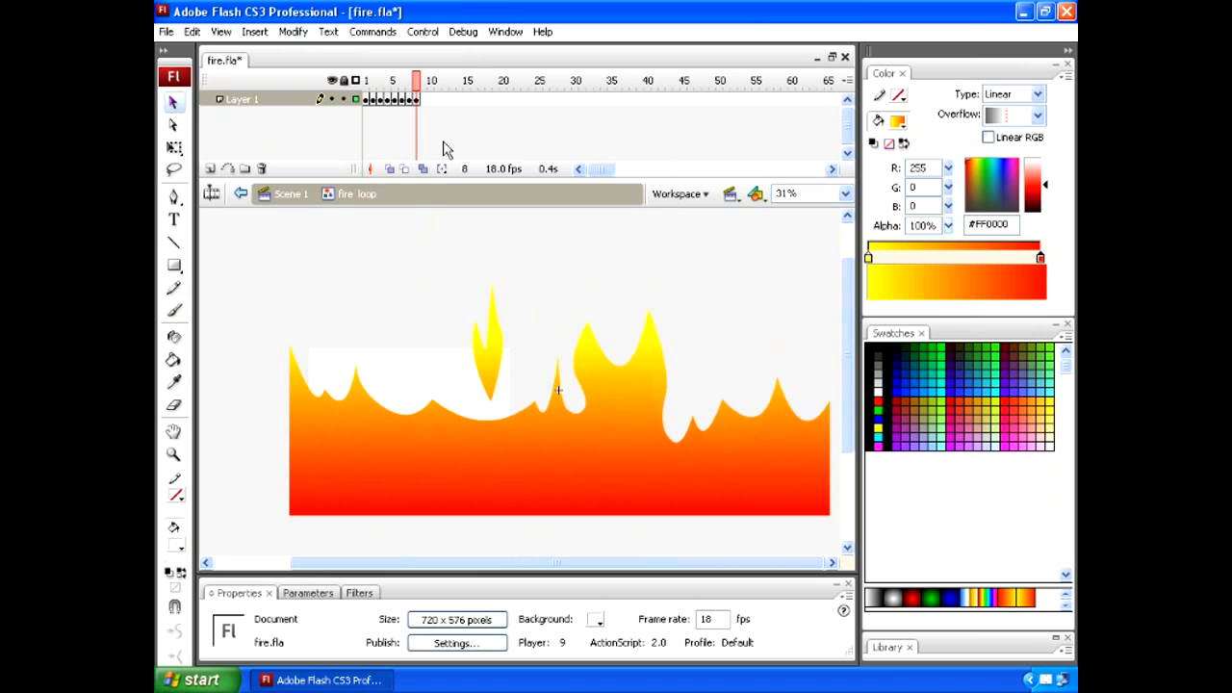
pyautogui.moveTo(416, 100)
pyautogui.mouseDown()
pyautogui.moveTo(367, 101)
pyautogui.moveTo(416, 100)
pyautogui.mouseUp()
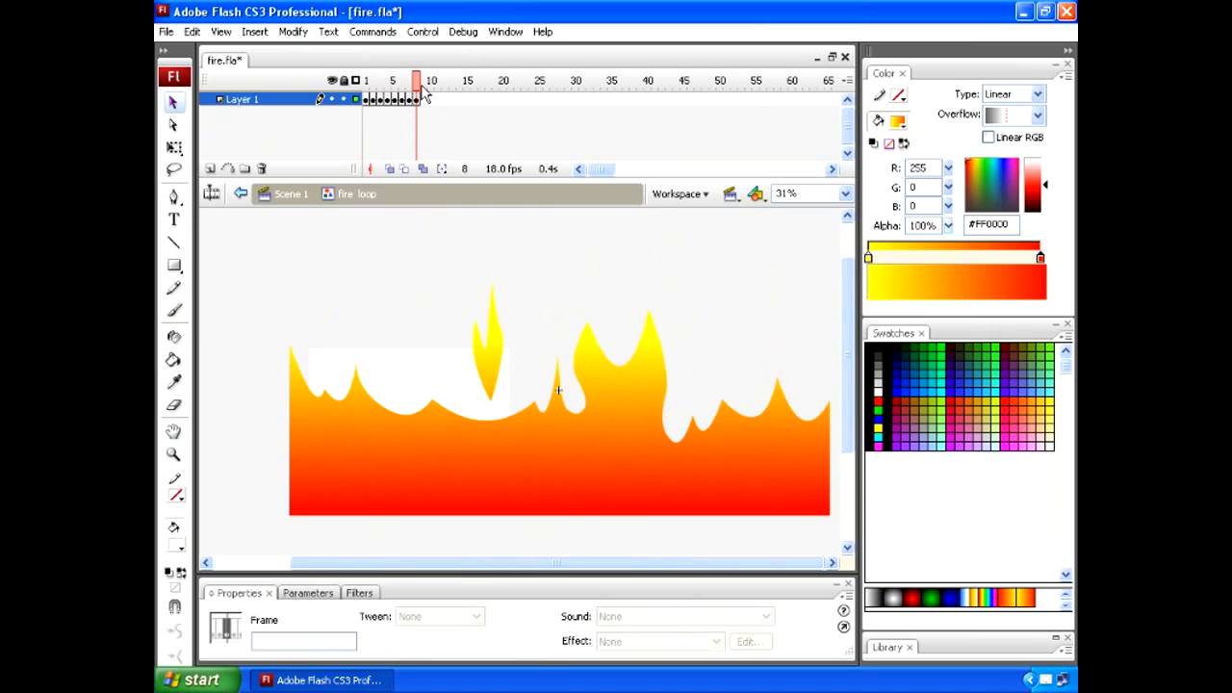
pyautogui.moveTo(418, 86); pyautogui.dragTo(405, 115)
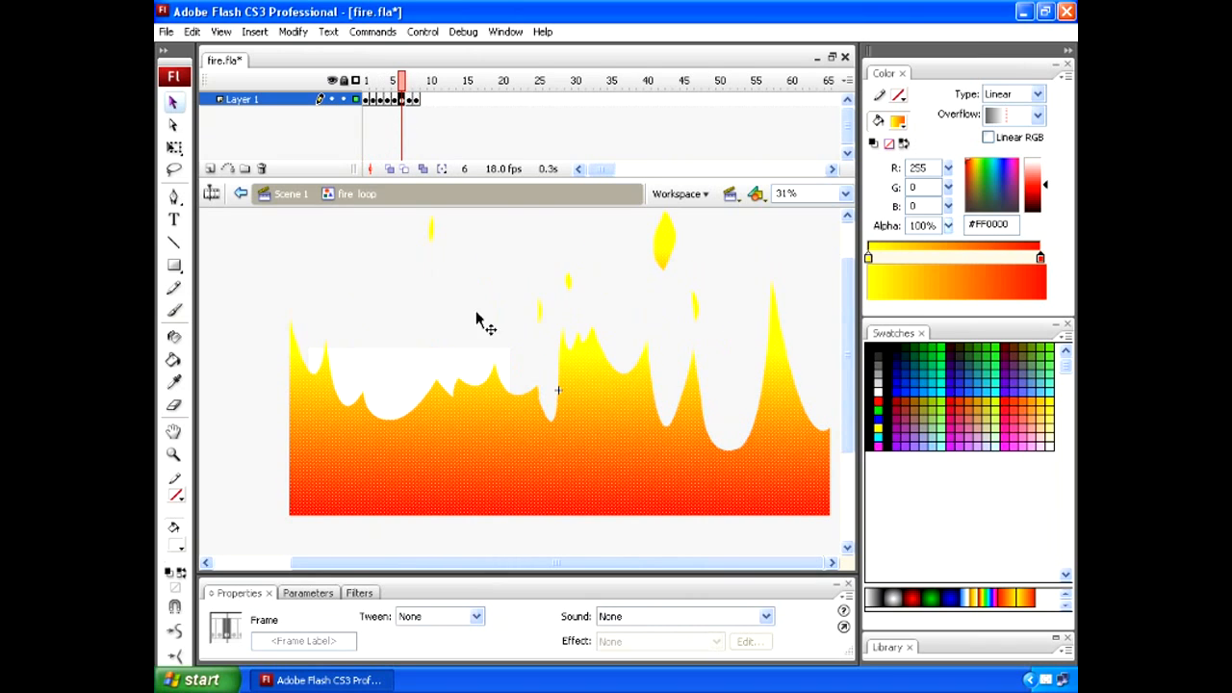
pyautogui.click(608, 338)
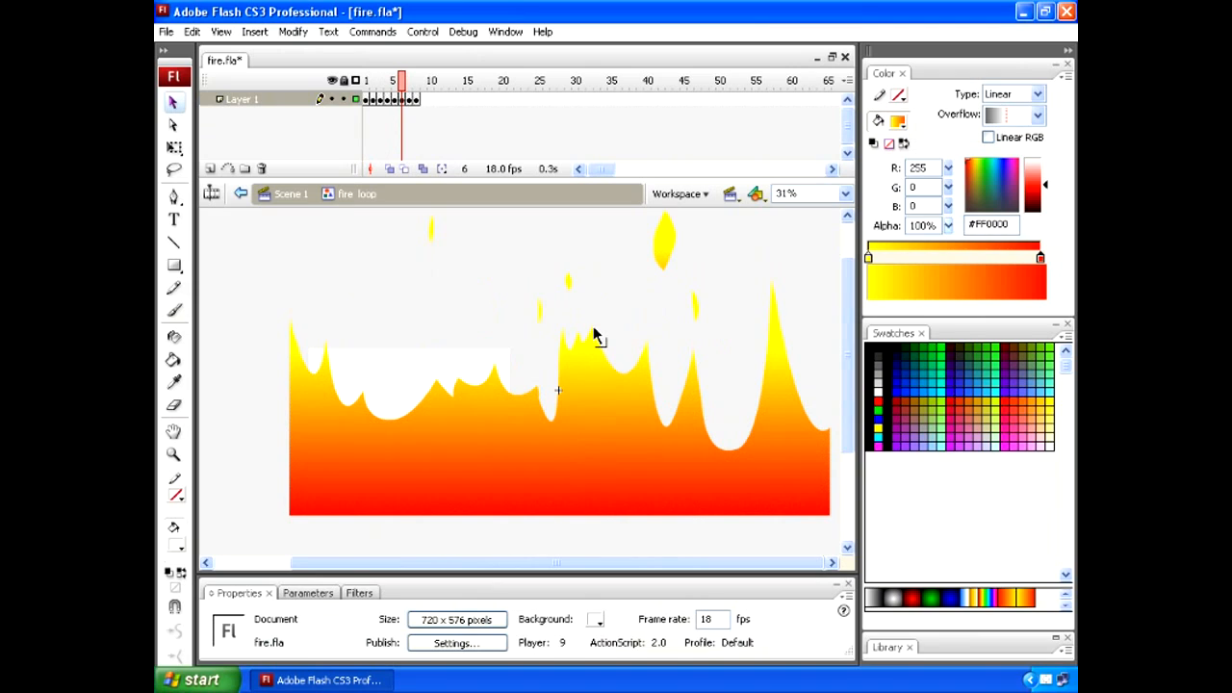
pyautogui.moveTo(594, 336); pyautogui.dragTo(593, 320)
# - With onion skinning limited to one frame either side of frame 6, raise the small flame tip left of center and turn onion skinning off
pyautogui.click(389, 170)
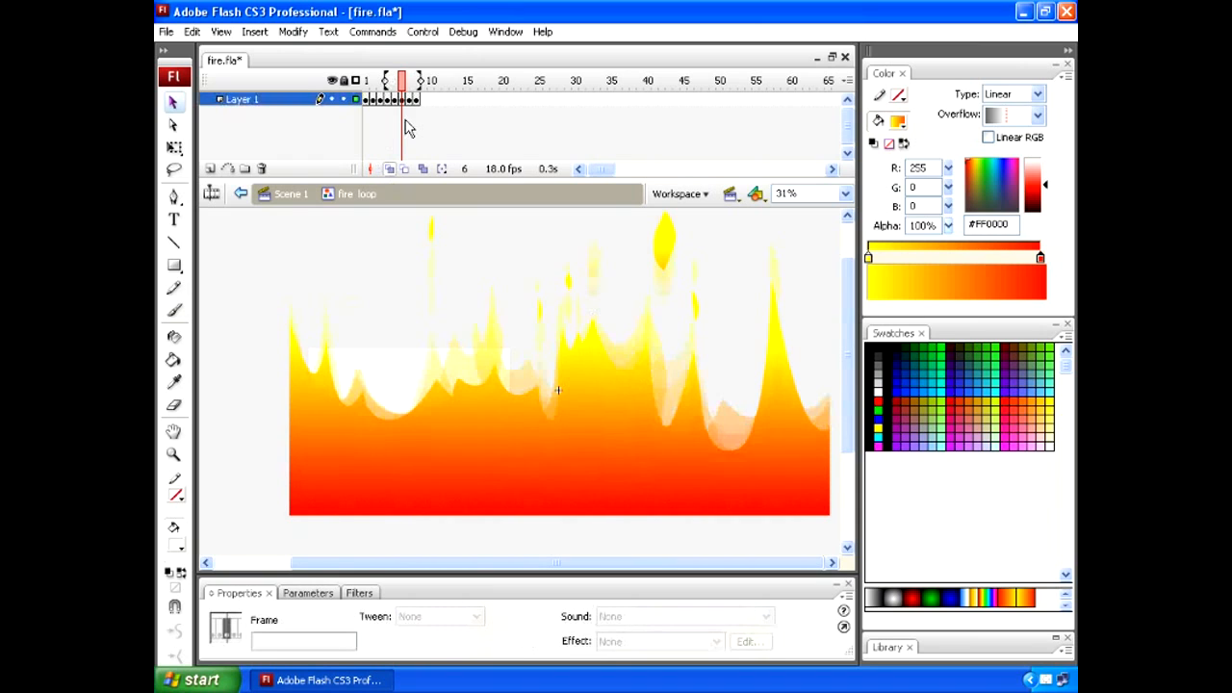
pyautogui.moveTo(386, 81); pyautogui.dragTo(413, 81)
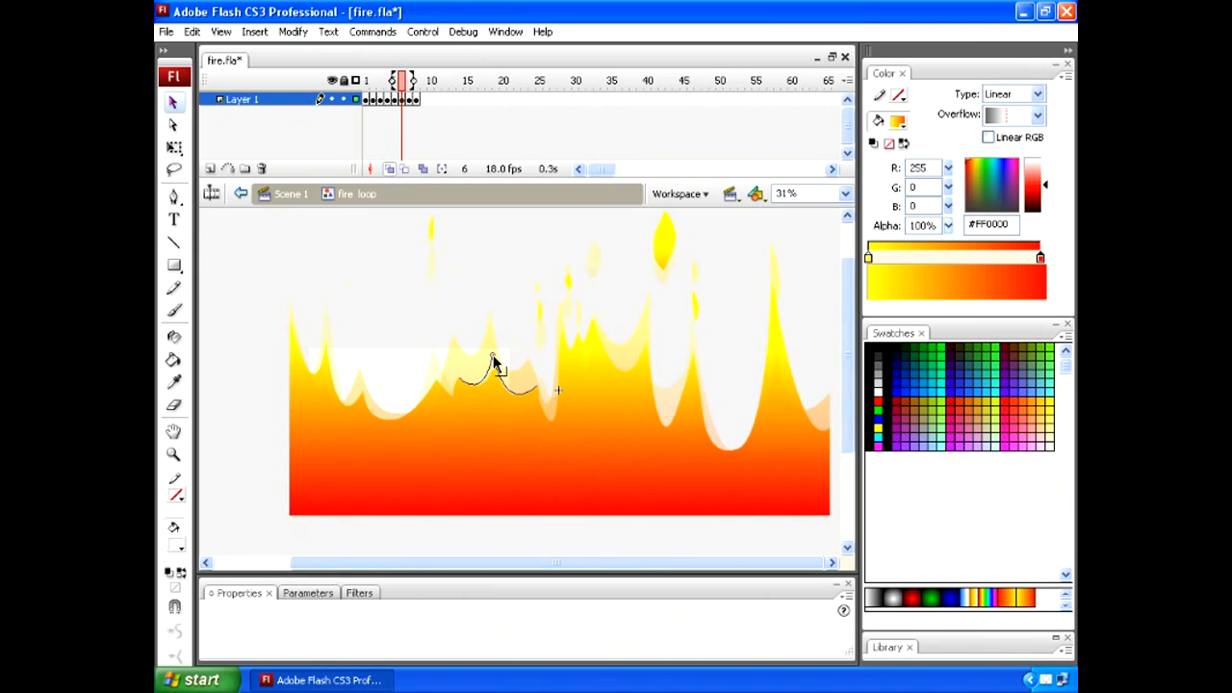
pyautogui.click(462, 380)
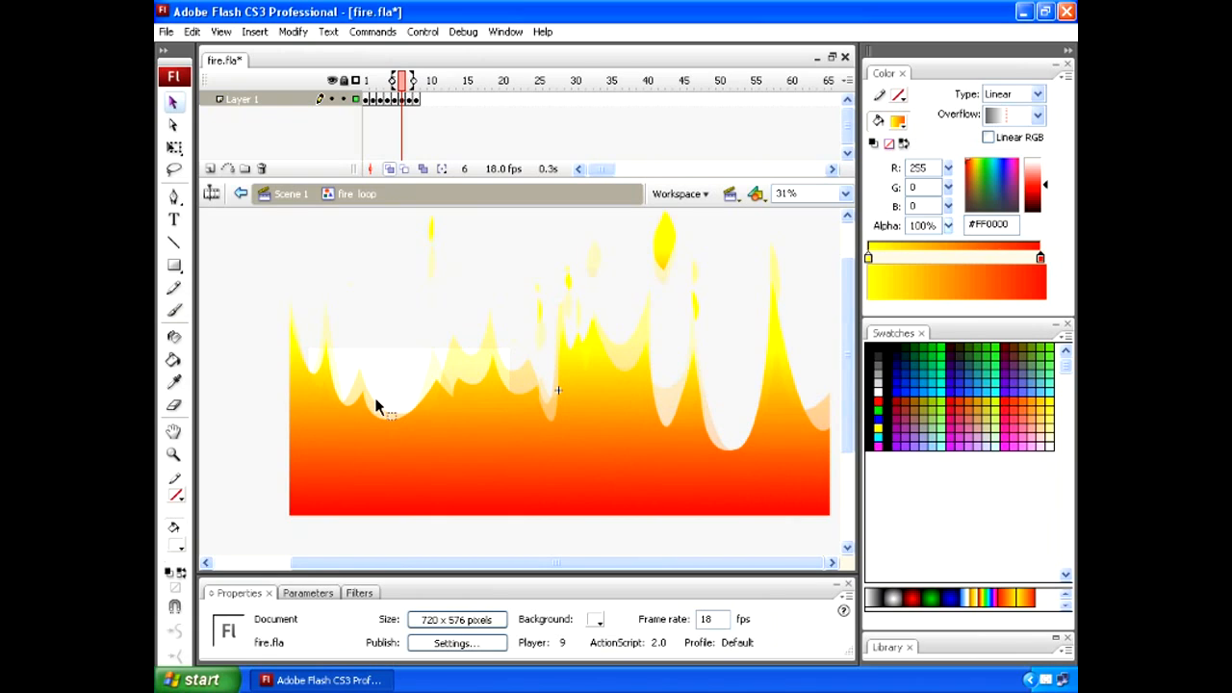
pyautogui.click(390, 169)
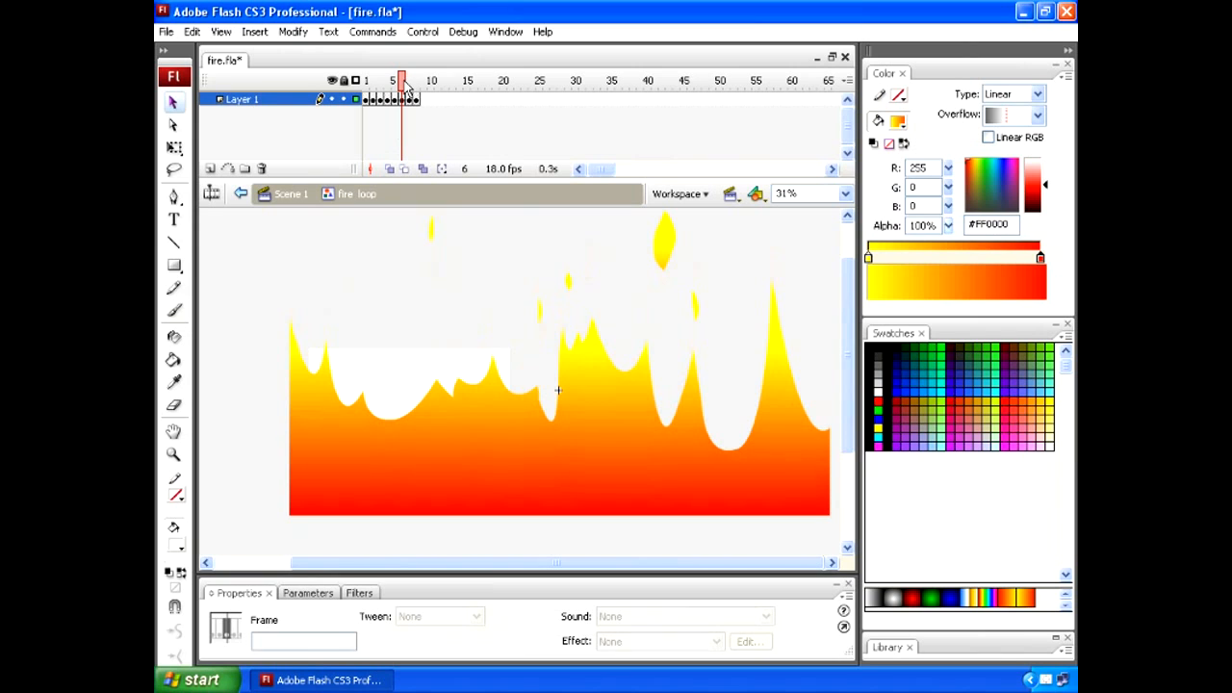
pyautogui.moveTo(406, 86)
pyautogui.mouseDown()
pyautogui.moveTo(377, 85)
pyautogui.moveTo(418, 104)
pyautogui.mouseUp()
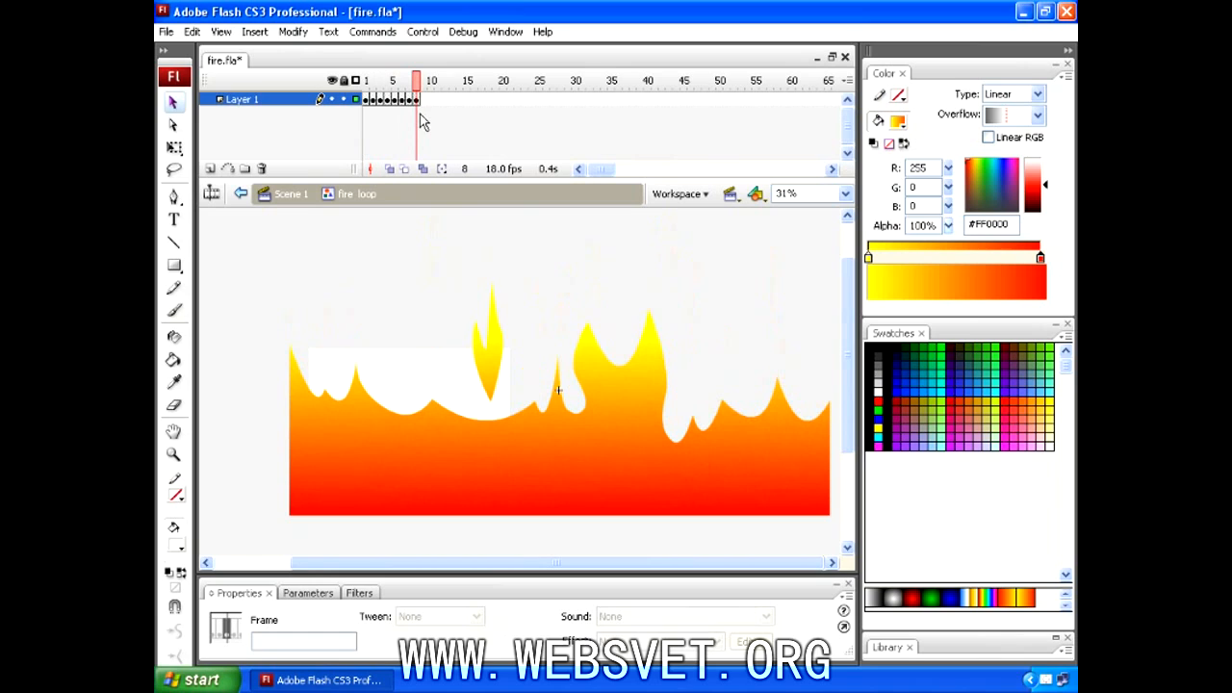
# - Return to Scene 1 from the fire_loop symbol and make Layers 4, 2 and 3 visible again
pyautogui.click(291, 195)
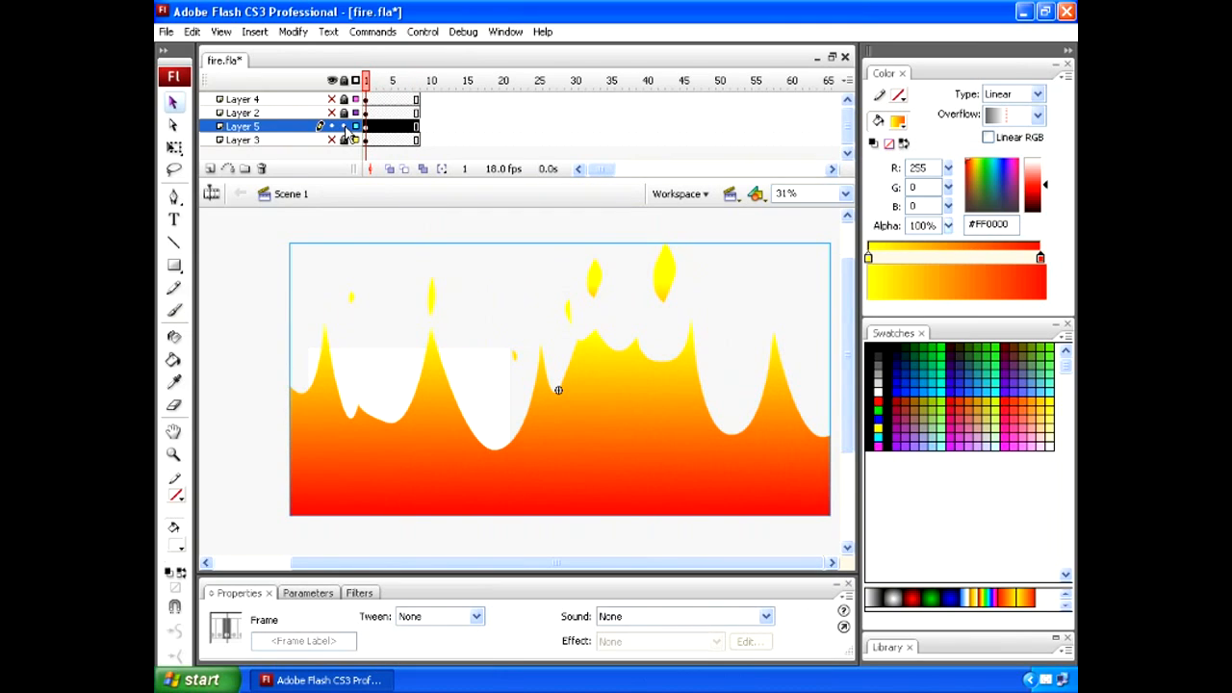
pyautogui.click(598, 423)
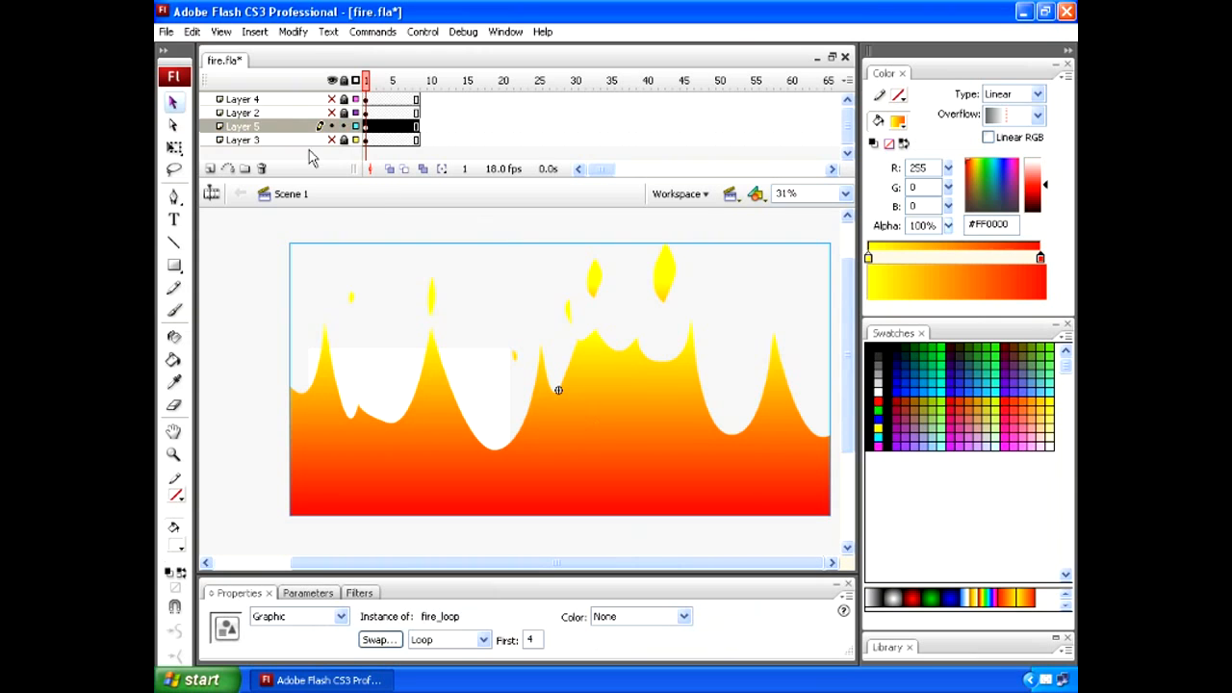
pyautogui.click(332, 123)
pyautogui.click(332, 99)
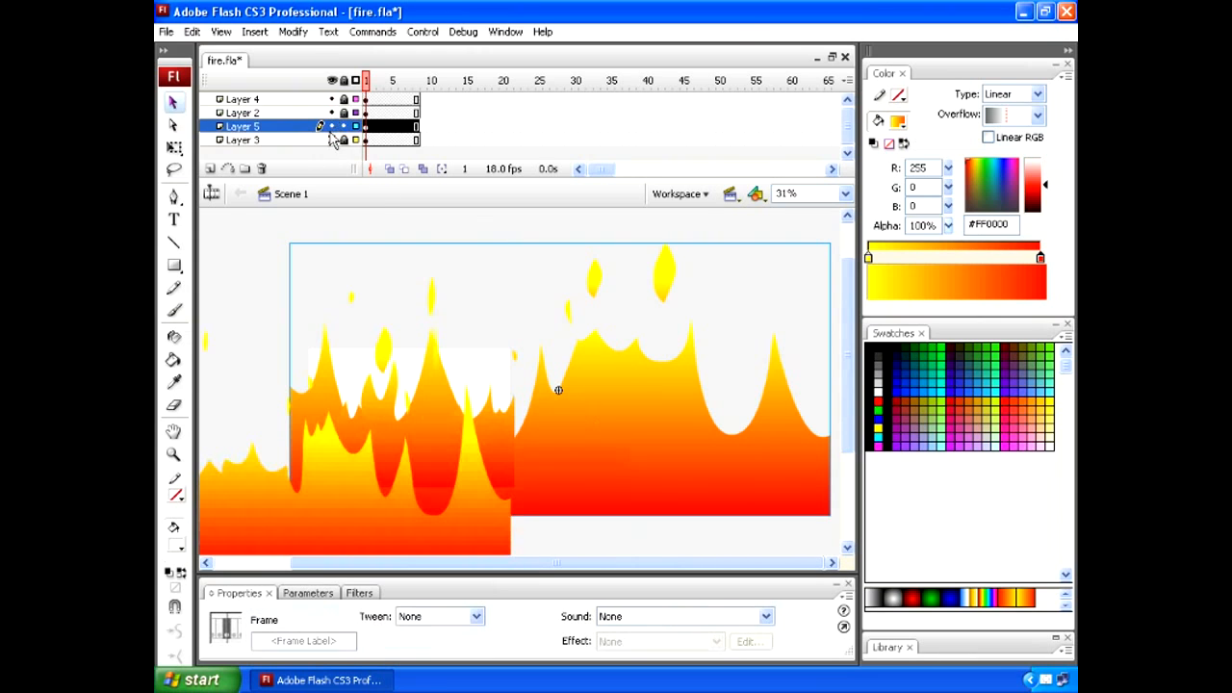
pyautogui.click(332, 139)
# - Unlock Layers 4, 2 and 5, keeping Layer 3 locked, and test the movie to preview the layered fire
pyautogui.click(364, 85)
pyautogui.moveTo(364, 85); pyautogui.dragTo(365, 114)
pyautogui.click(345, 114)
pyautogui.click(344, 113)
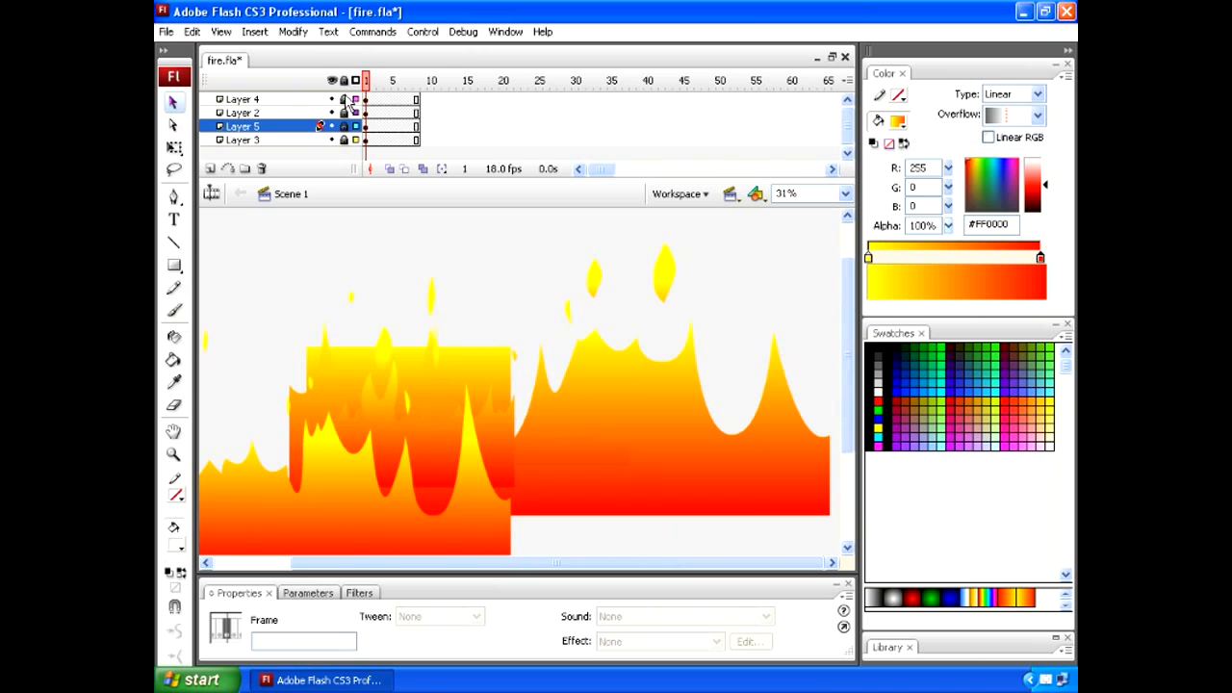
pyautogui.click(345, 100)
pyautogui.click(345, 113)
pyautogui.click(344, 127)
pyautogui.moveTo(366, 81); pyautogui.dragTo(400, 94)
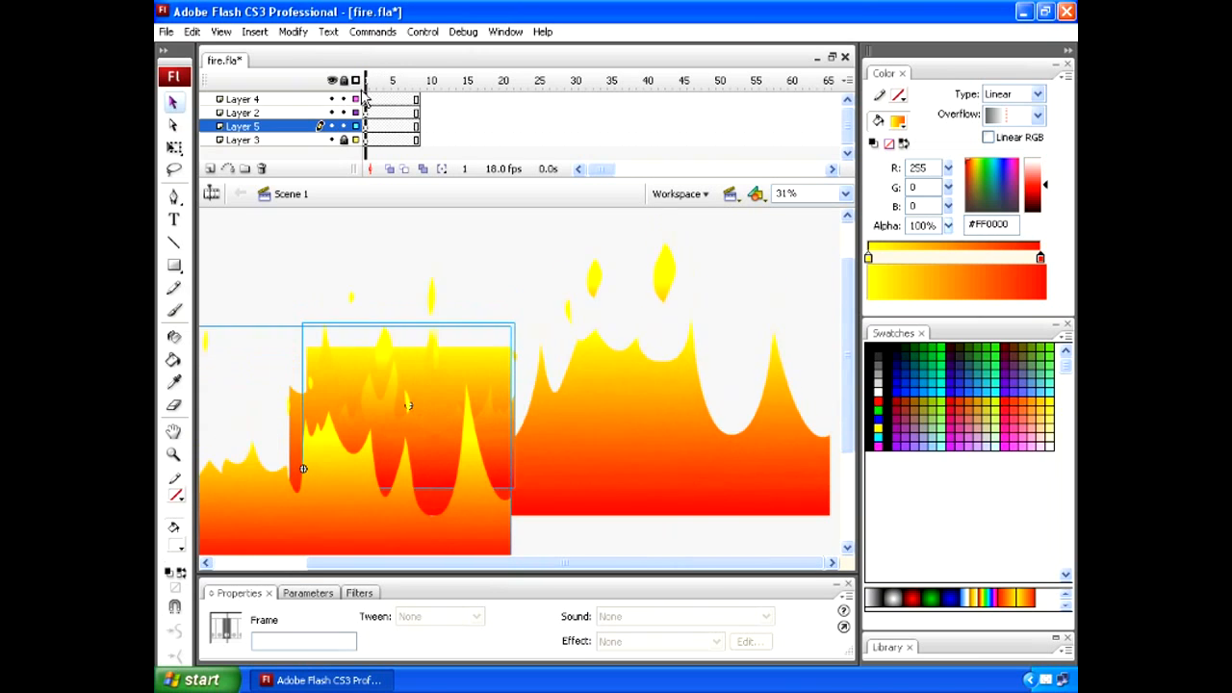
pyautogui.hotkey('ctrl', 'Return')
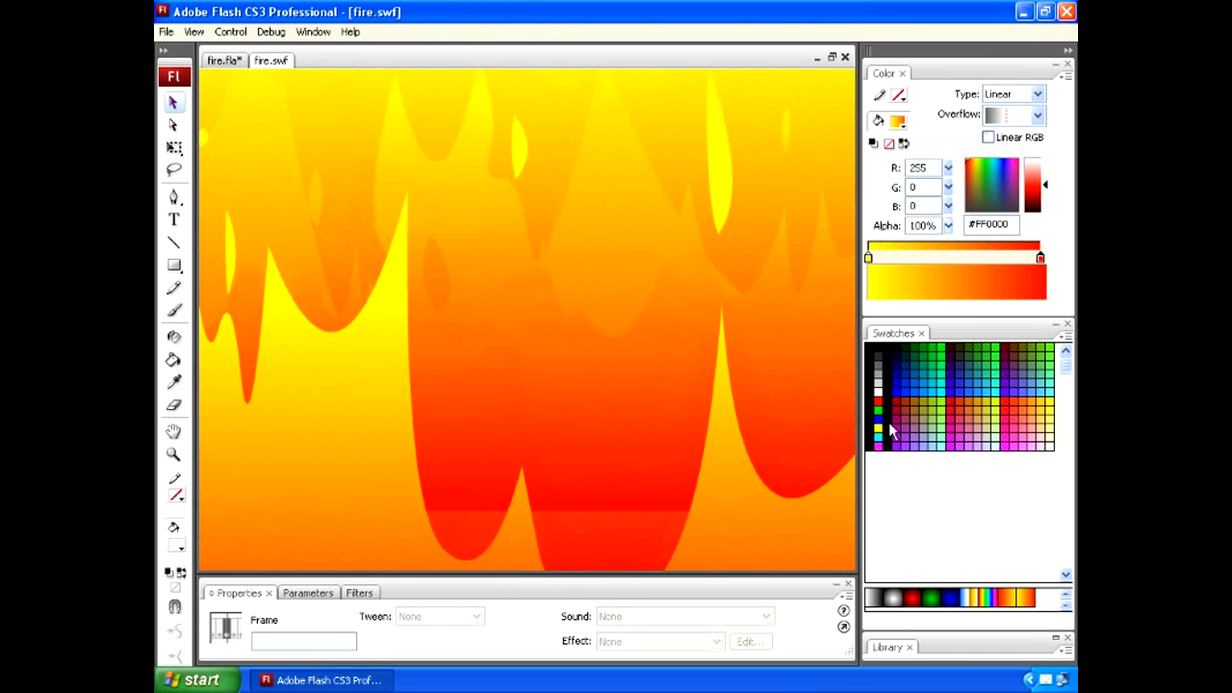